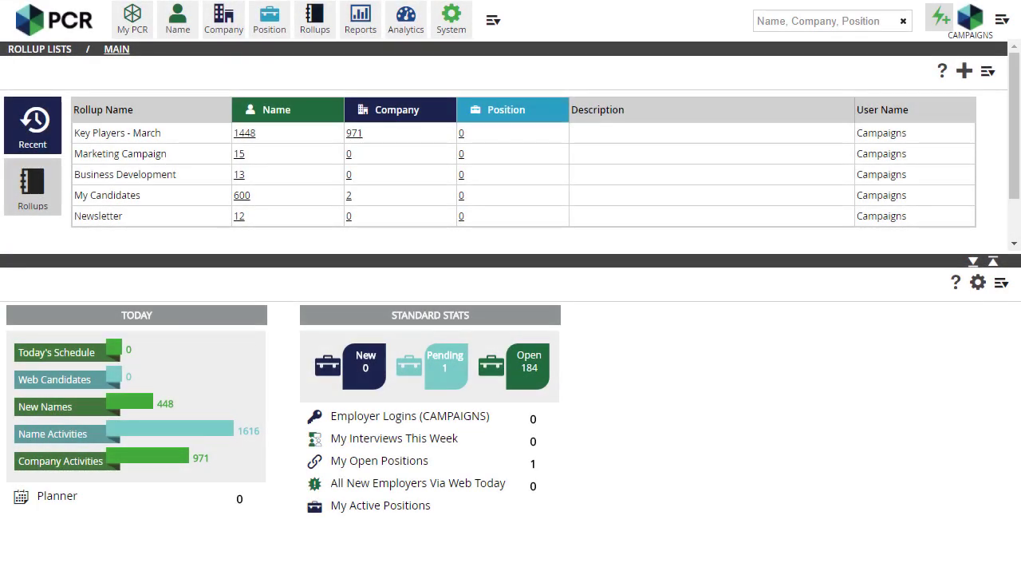
# Step: Select all name results in the Key Players - March rollup and start an email to them
pyautogui.click(243, 135)
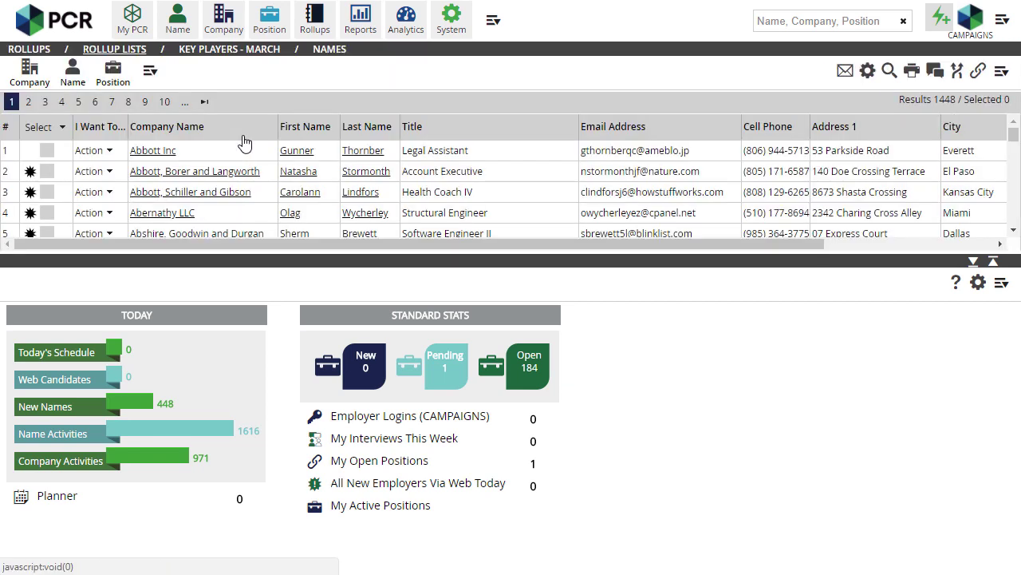
pyautogui.click(47, 127)
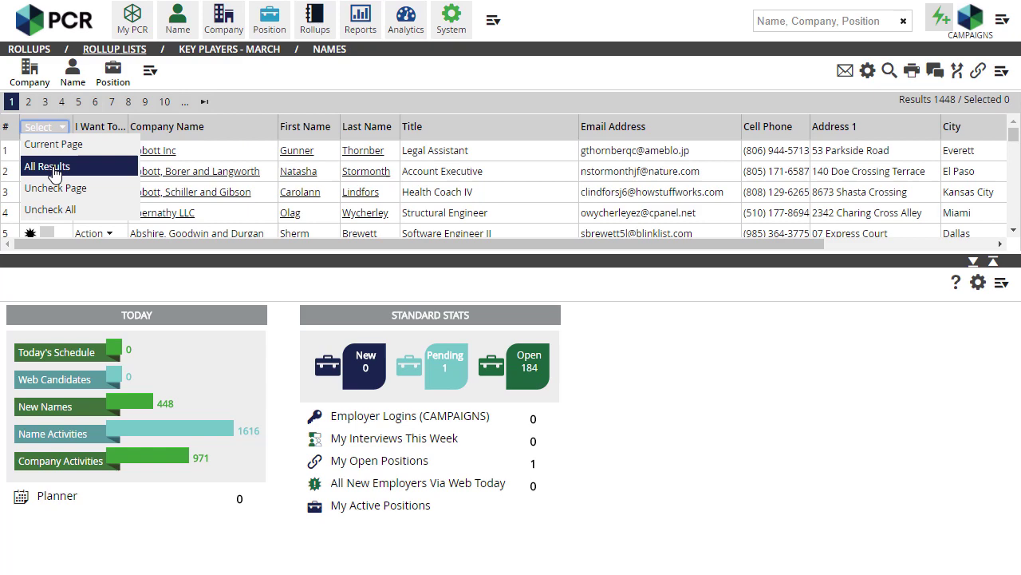
pyautogui.click(51, 168)
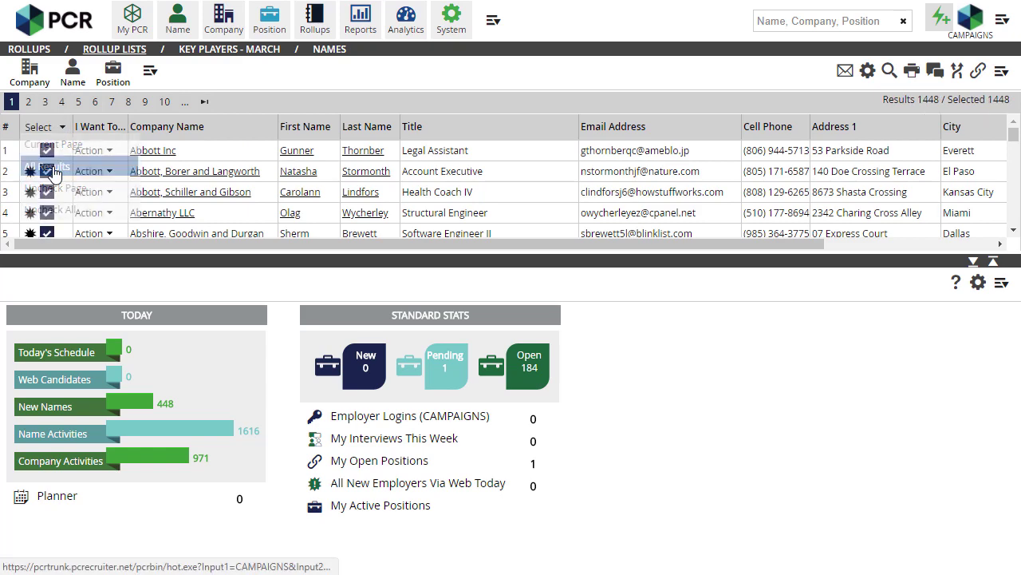
pyautogui.click(850, 76)
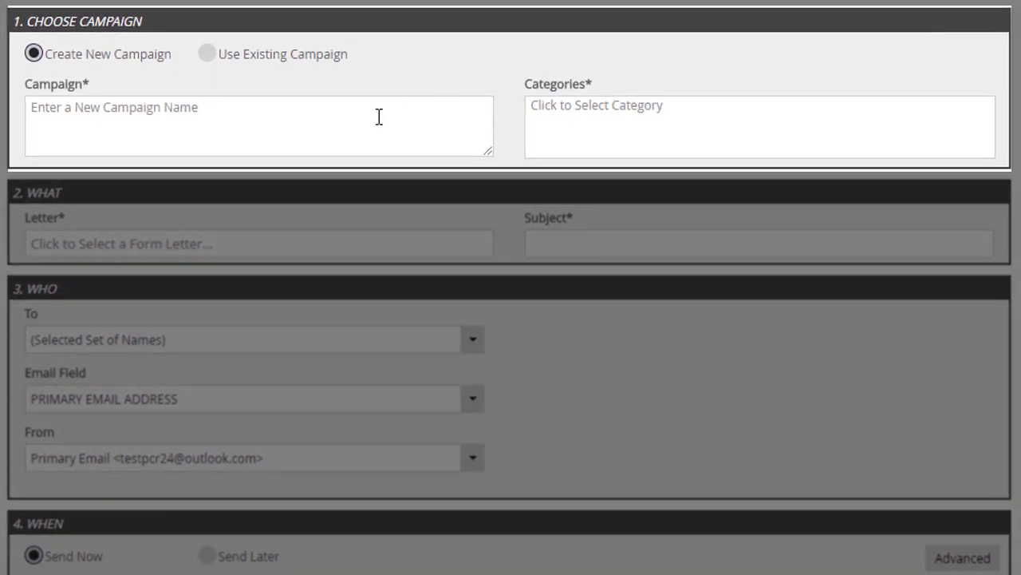
# Step: Name the new campaign March Newsletter and assign it the Newsletter category
pyautogui.click(343, 139)
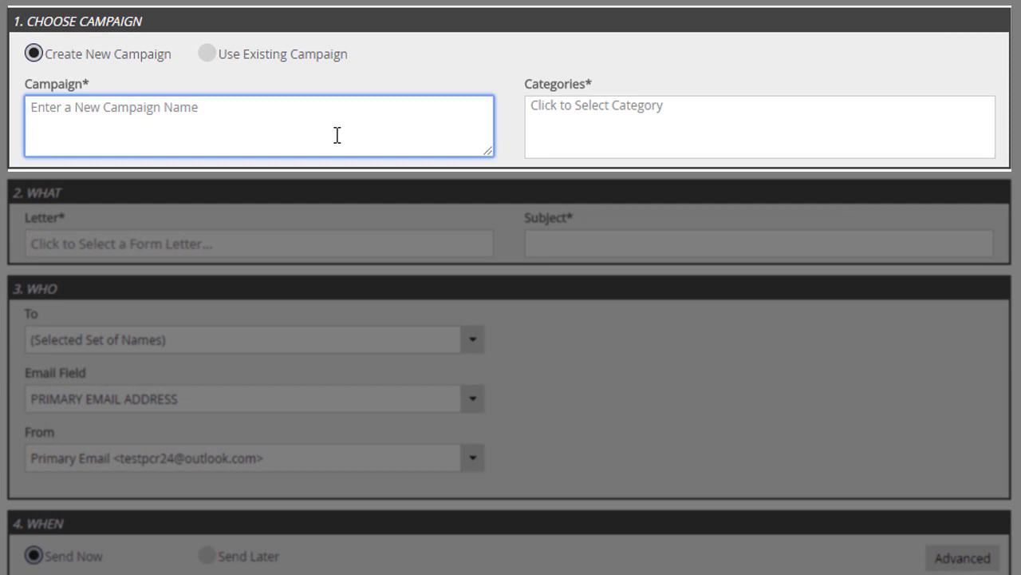
pyautogui.write('March Newsletter')
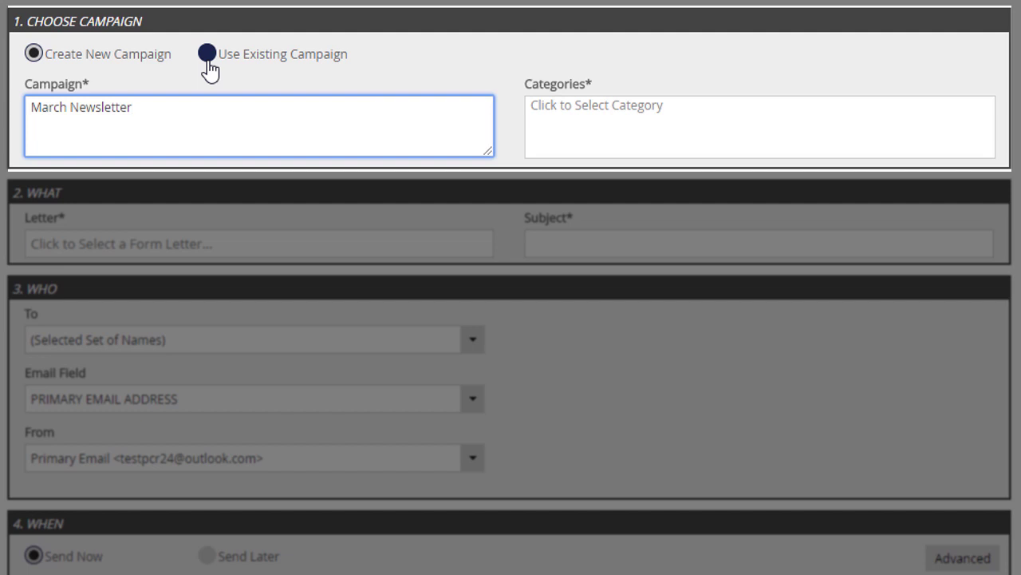
pyautogui.click(589, 110)
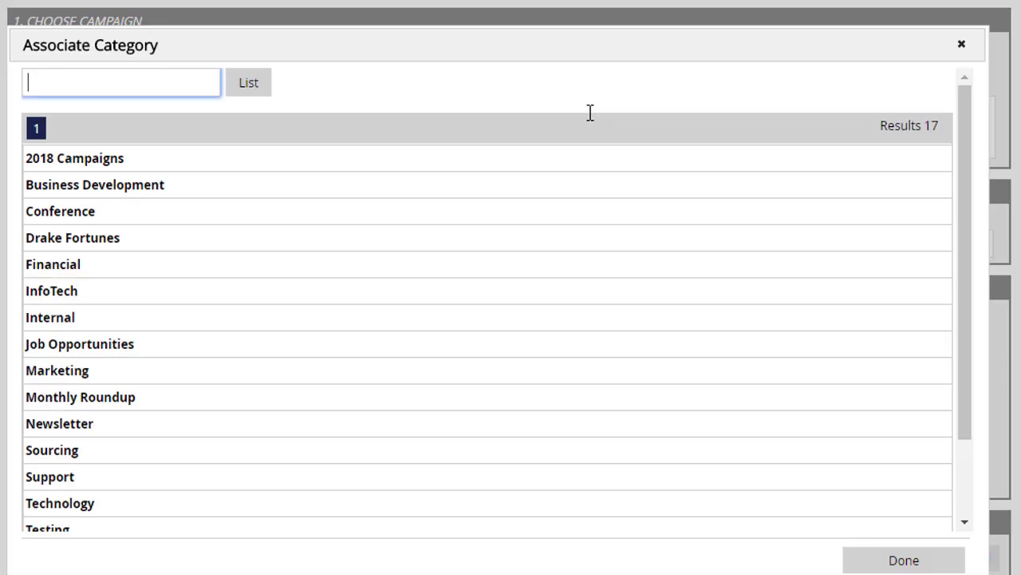
pyautogui.click(260, 431)
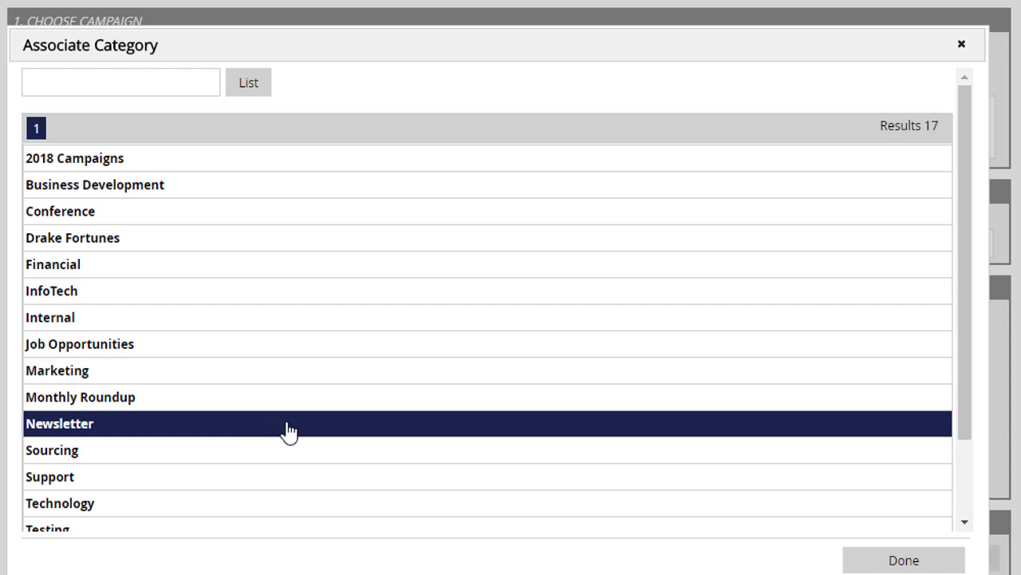
pyautogui.click(880, 565)
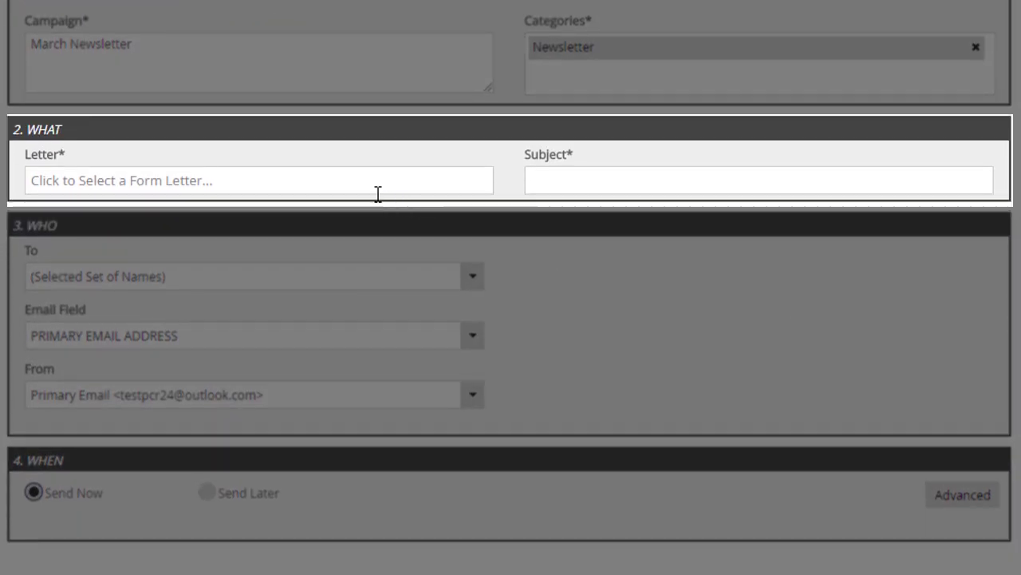
# Step: Select the Monthly Newsletter form letter and set the subject to "Monthly Newsletter - March"
pyautogui.click(321, 182)
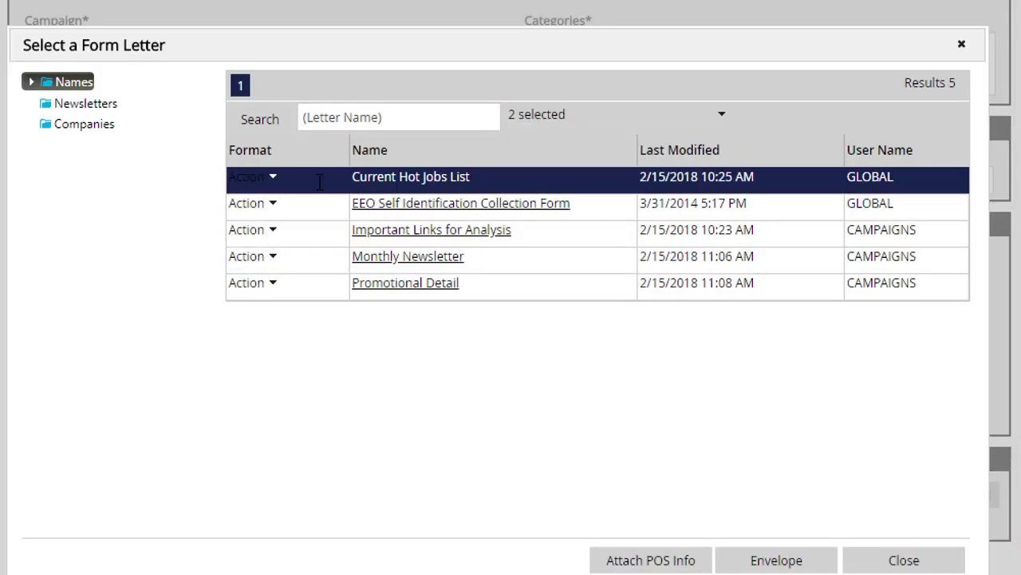
pyautogui.click(267, 257)
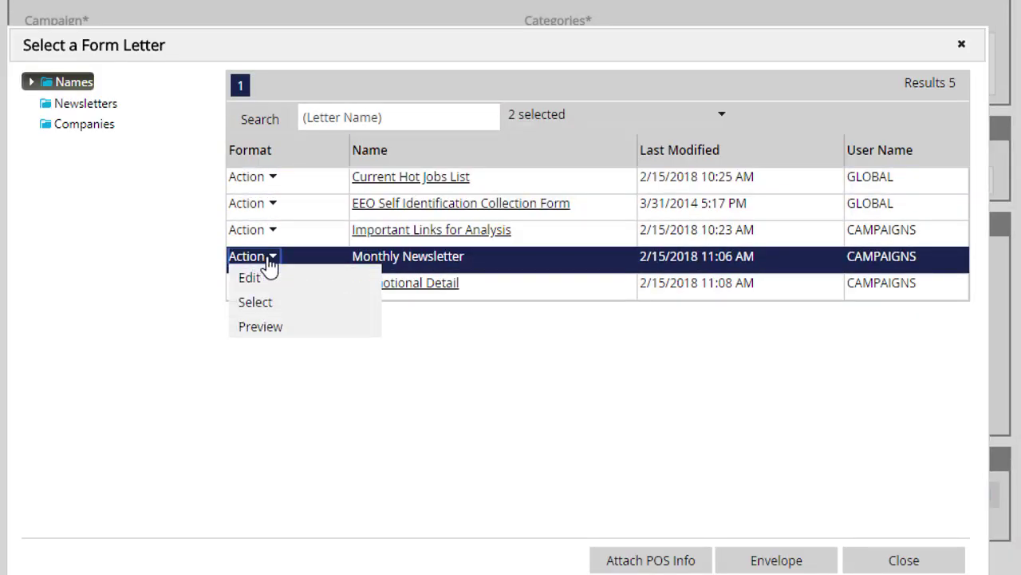
pyautogui.click(326, 307)
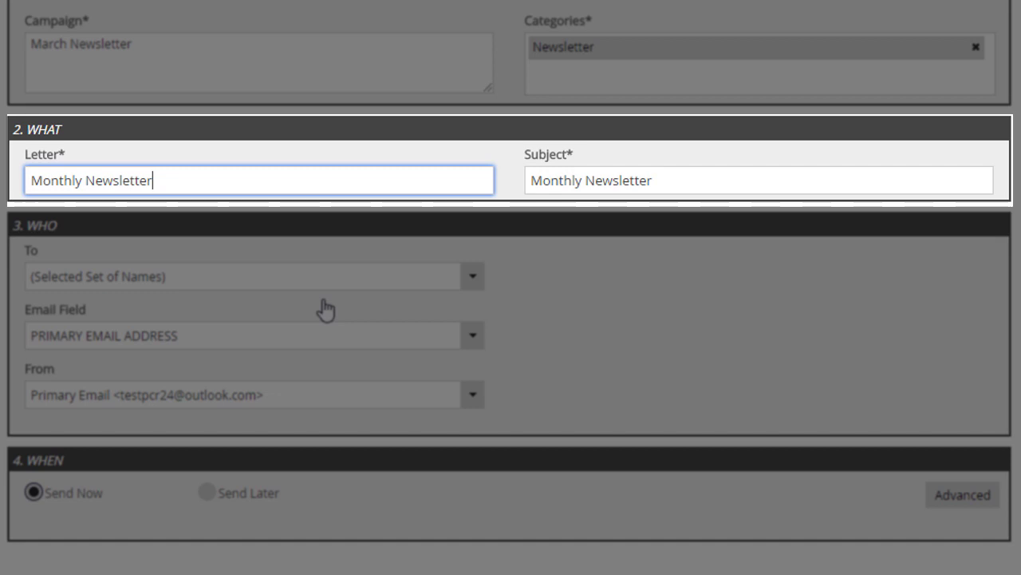
pyautogui.click(710, 181)
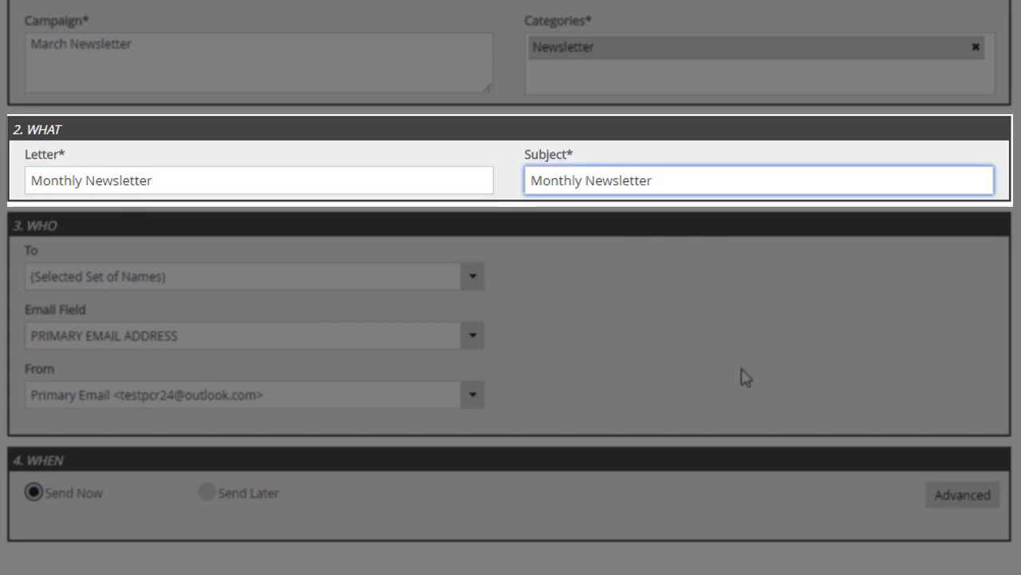
pyautogui.write('- March')
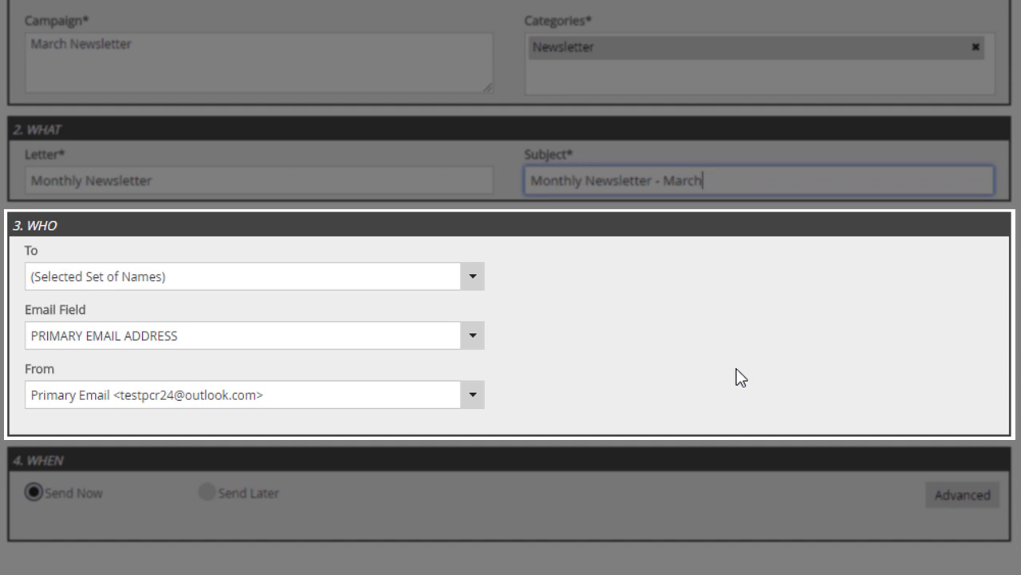
# Step: Review the recipient and email field choices, keeping the selected names and primary email address, and set the sender to Secondary Account
pyautogui.click(472, 276)
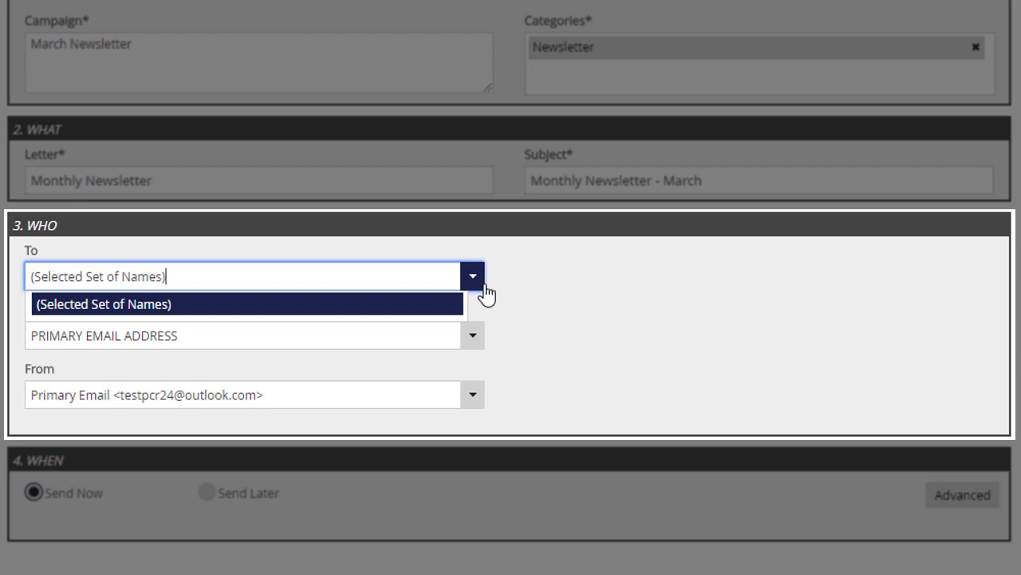
pyautogui.click(483, 286)
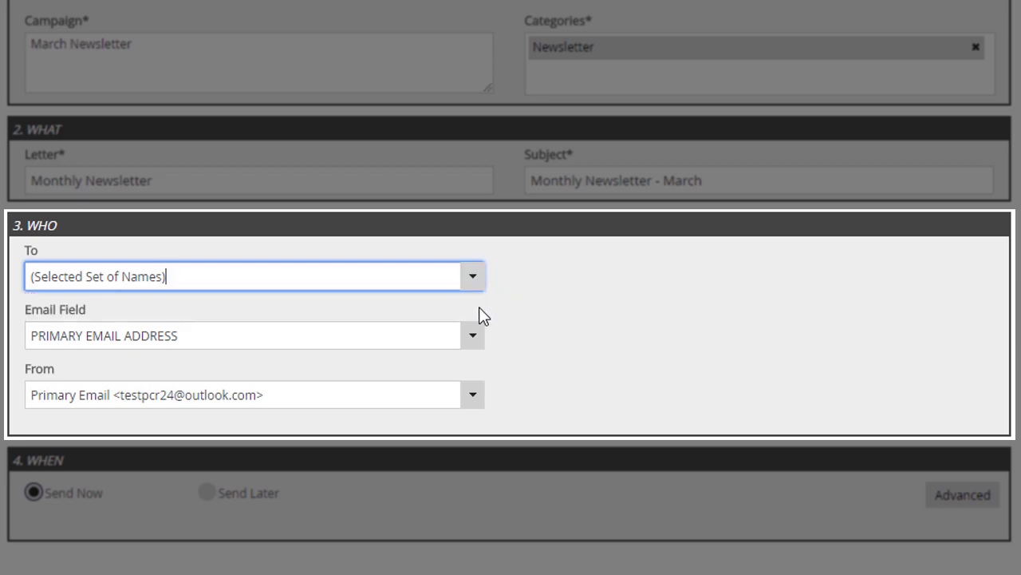
pyautogui.click(475, 341)
pyautogui.moveTo(462, 369); pyautogui.dragTo(460, 346)
pyautogui.click(513, 347)
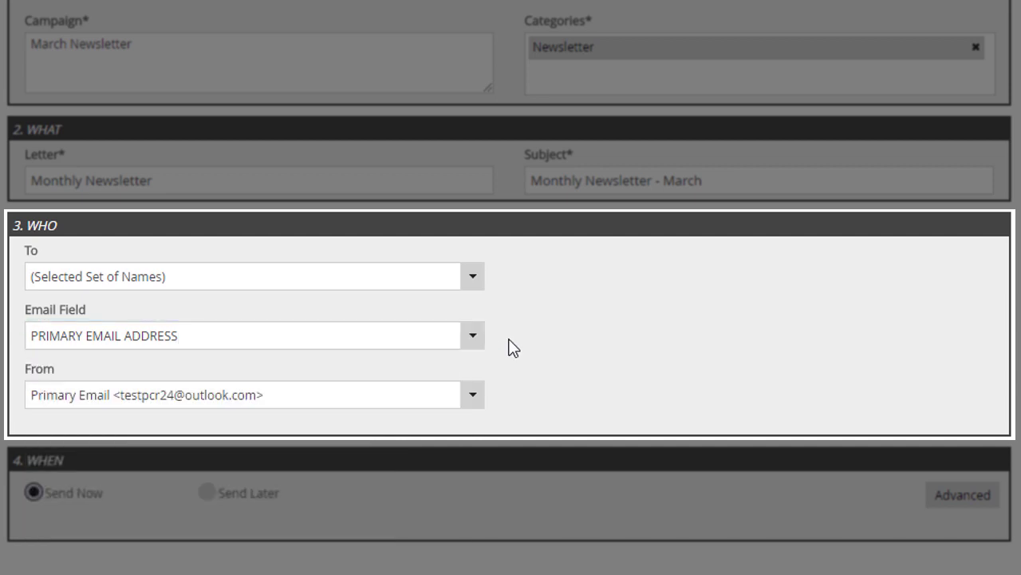
pyautogui.click(472, 405)
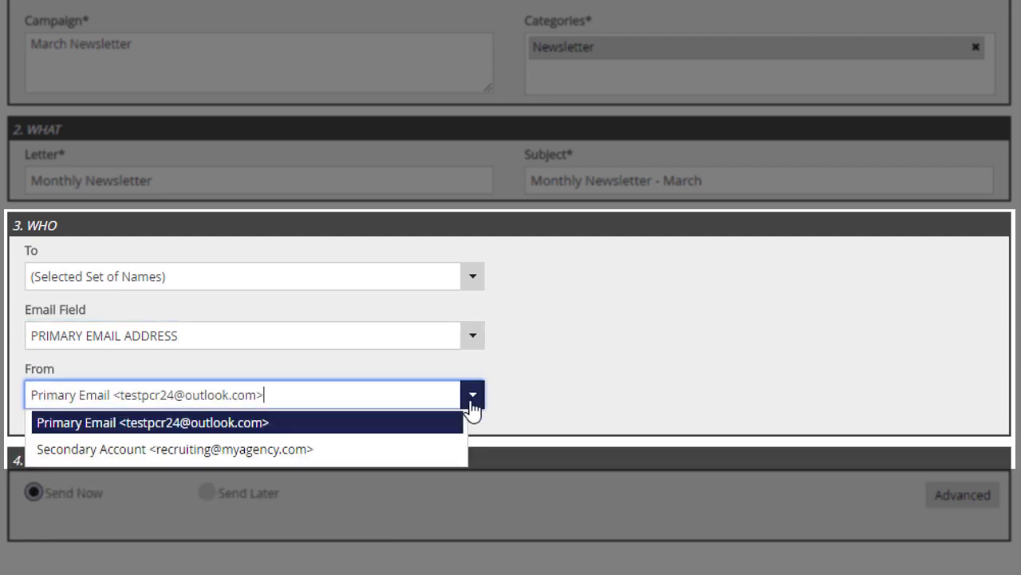
pyautogui.click(416, 453)
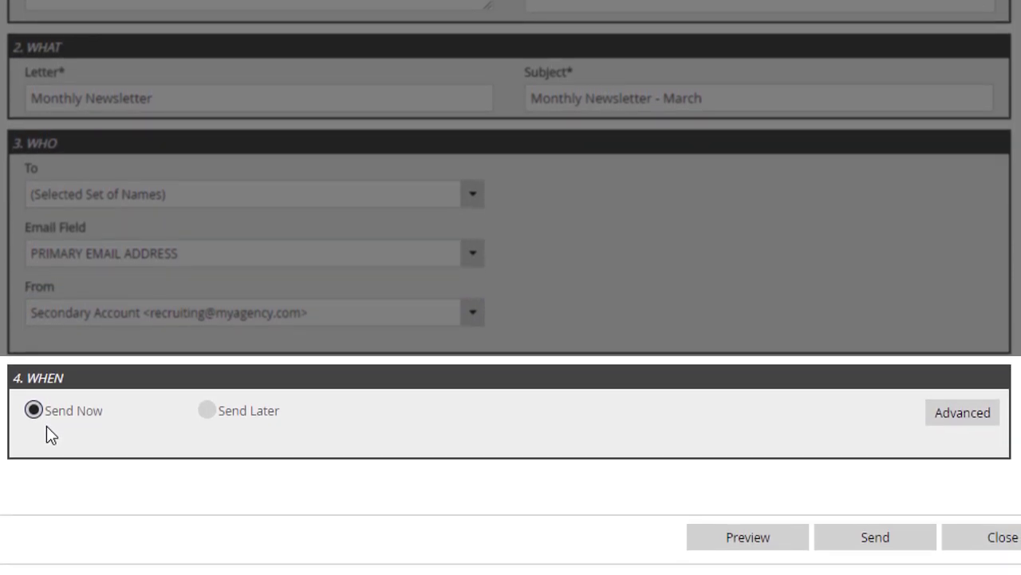
# Step: Schedule the campaign to send later, on 2/23/2018 at 12:00 PM
pyautogui.click(204, 407)
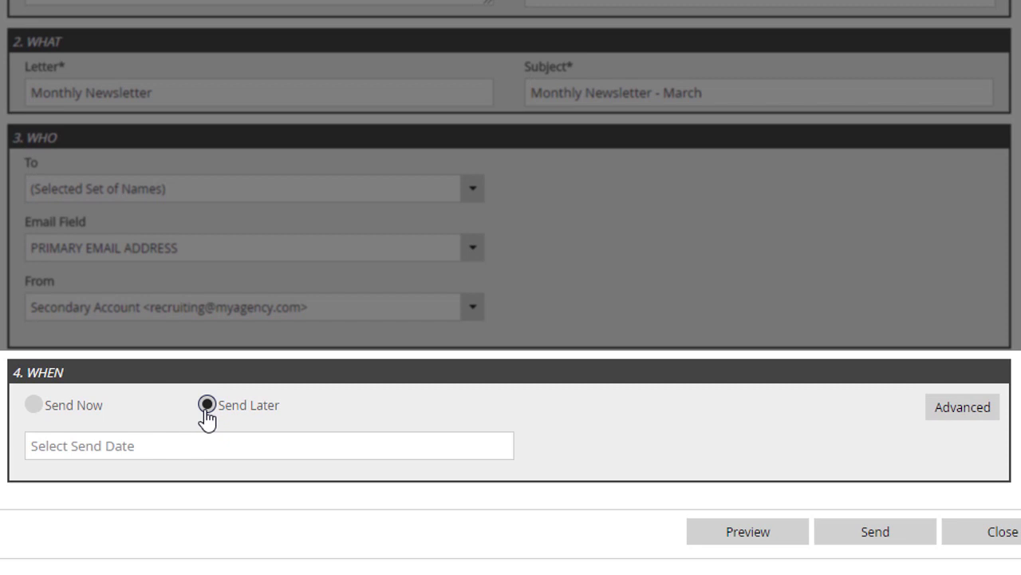
pyautogui.click(213, 434)
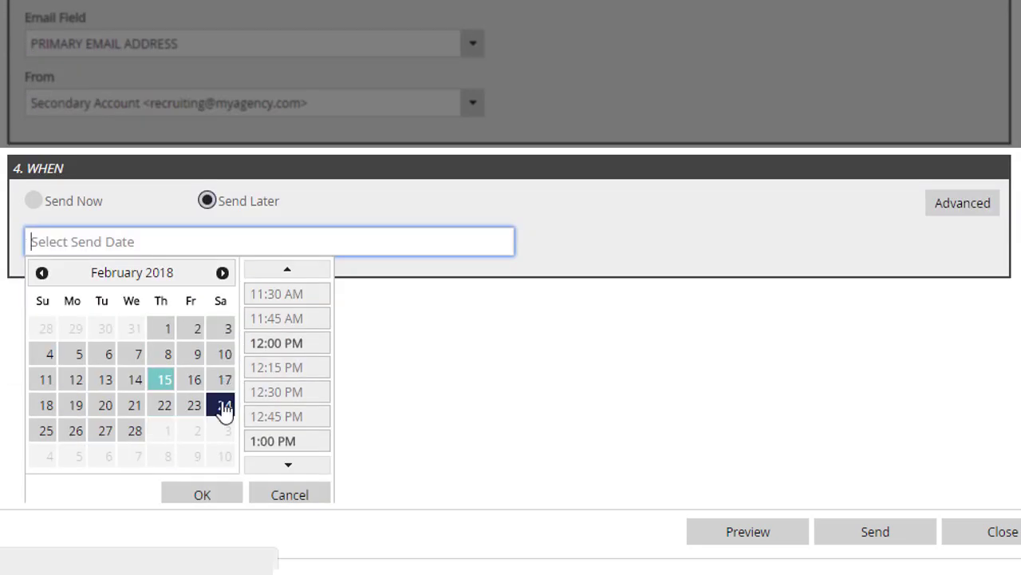
pyautogui.click(197, 414)
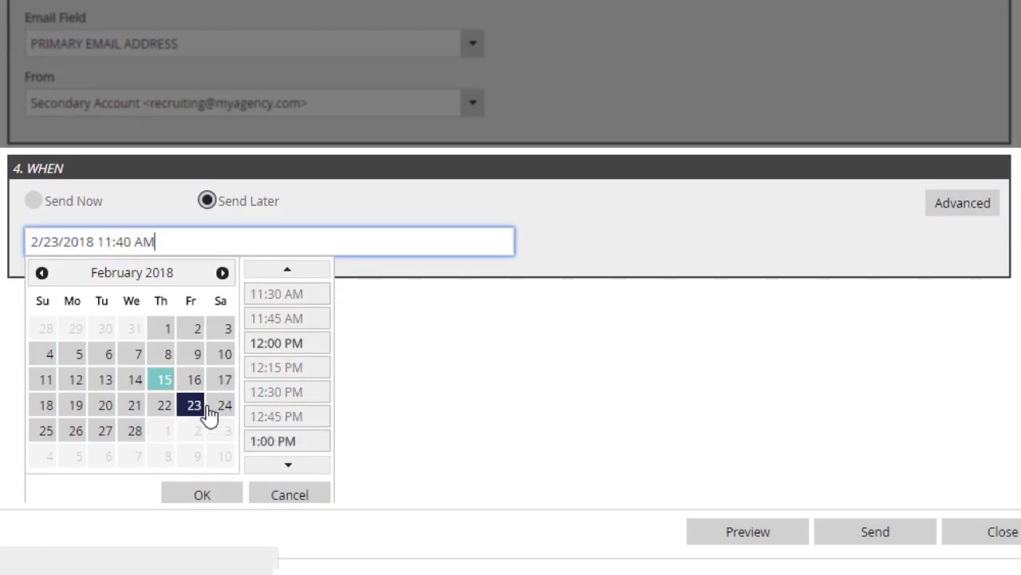
pyautogui.click(287, 344)
pyautogui.click(232, 488)
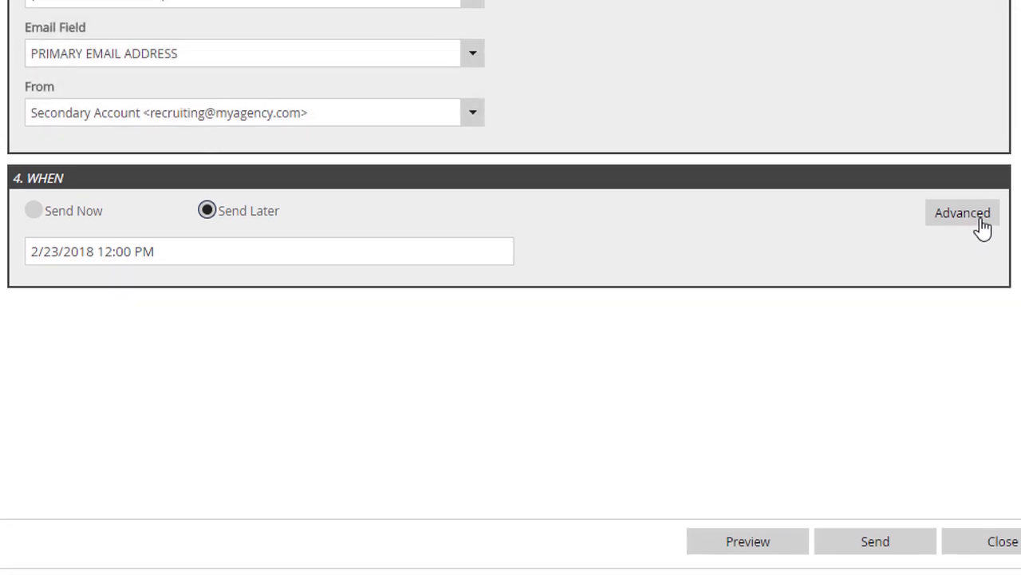
# Step: In the advanced delivery options, set emails to stop sending after 2/20/2018 11:00 AM
pyautogui.click(980, 220)
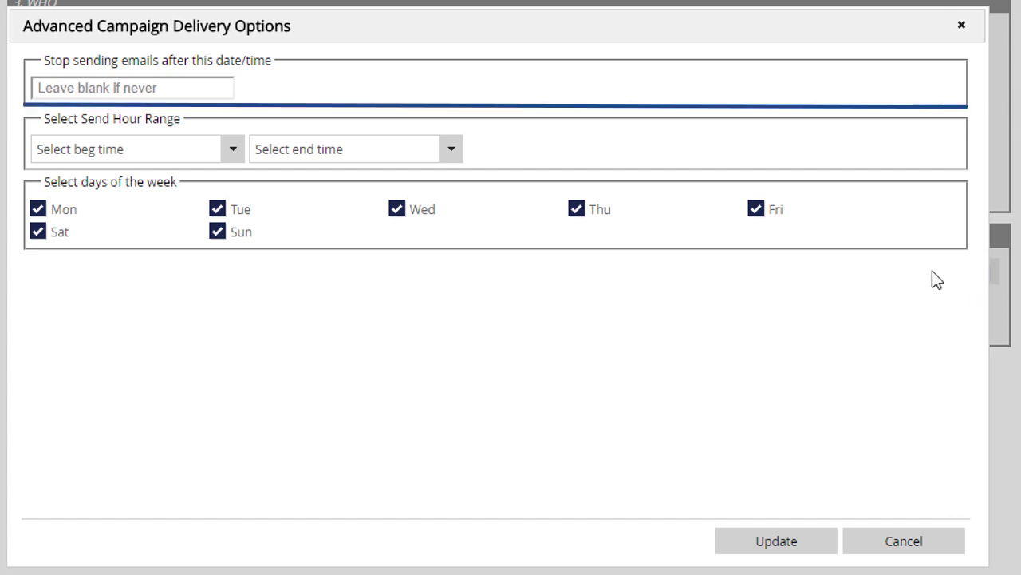
pyautogui.click(209, 84)
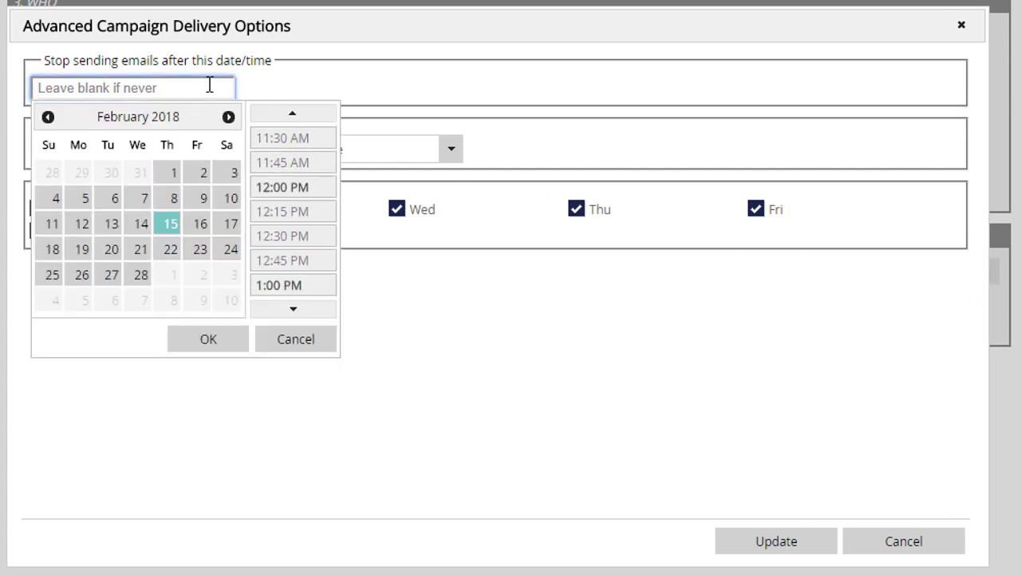
pyautogui.click(112, 250)
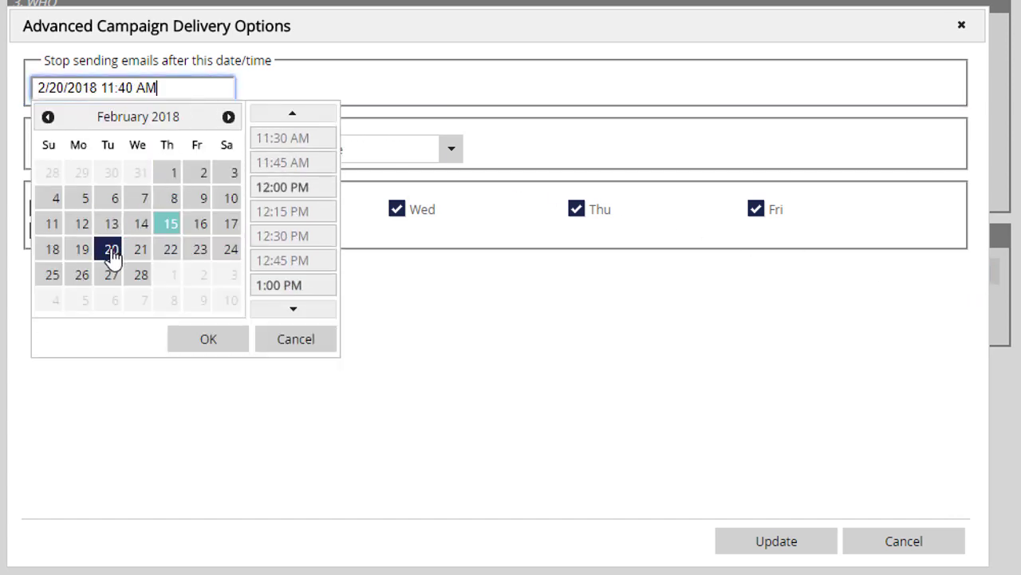
pyautogui.scroll(2, 311, 193)
pyautogui.click(312, 193)
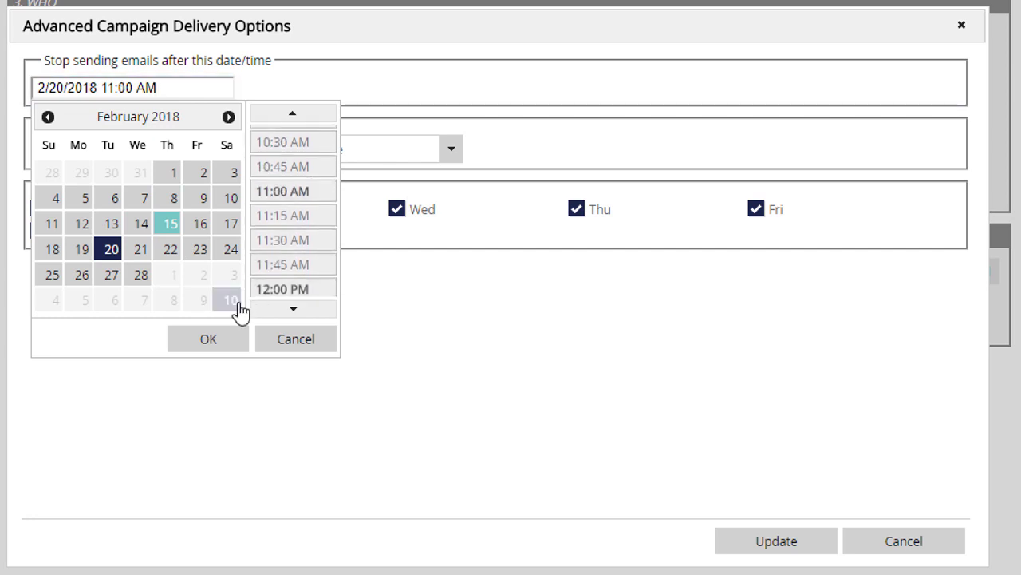
pyautogui.click(222, 345)
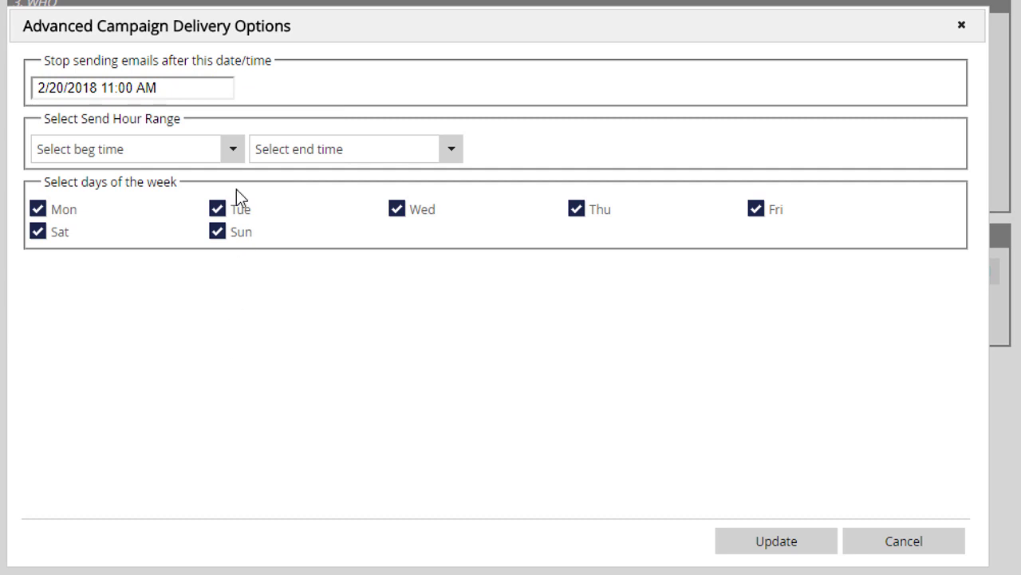
# Step: Set the send hour range from 7:00 AM to 6:00 PM
pyautogui.click(233, 150)
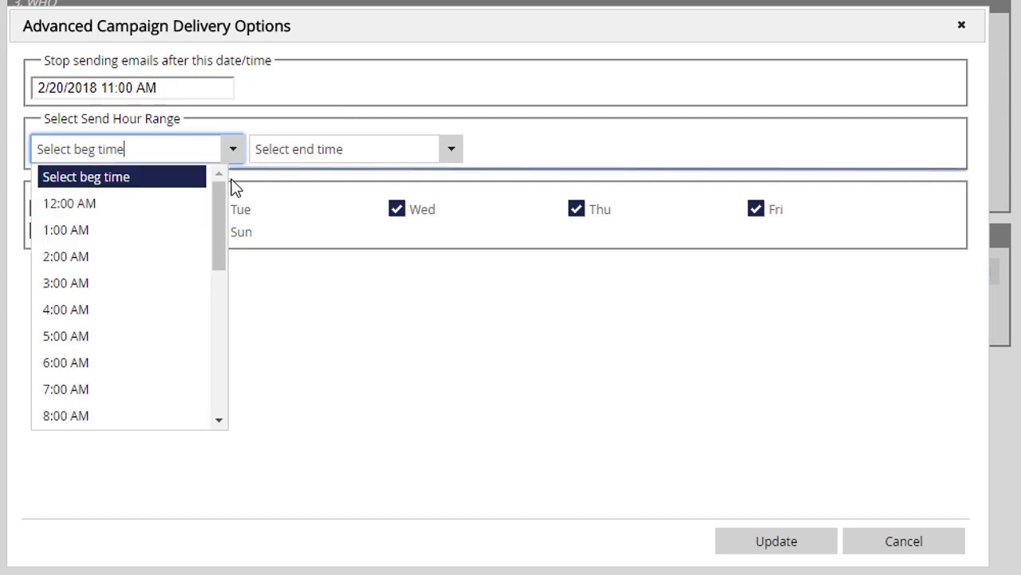
pyautogui.moveTo(221, 206); pyautogui.dragTo(217, 247)
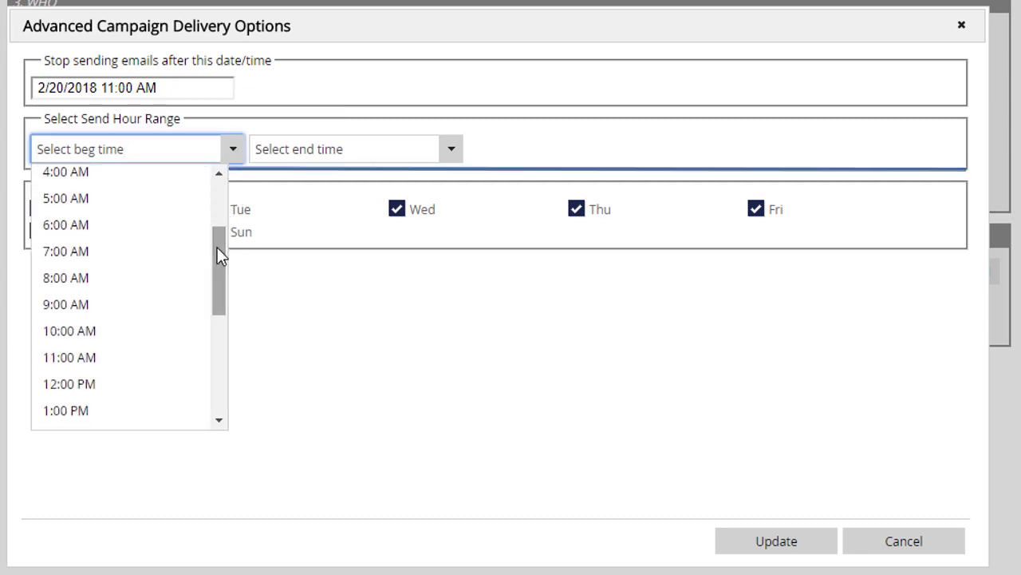
pyautogui.click(166, 253)
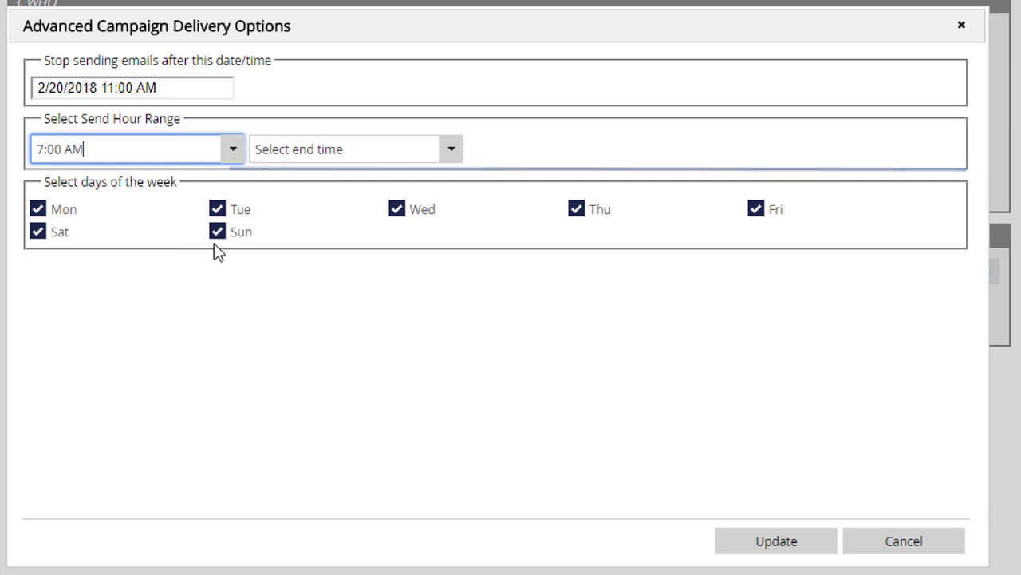
pyautogui.click(452, 152)
pyautogui.moveTo(441, 194); pyautogui.dragTo(438, 324)
pyautogui.click(384, 287)
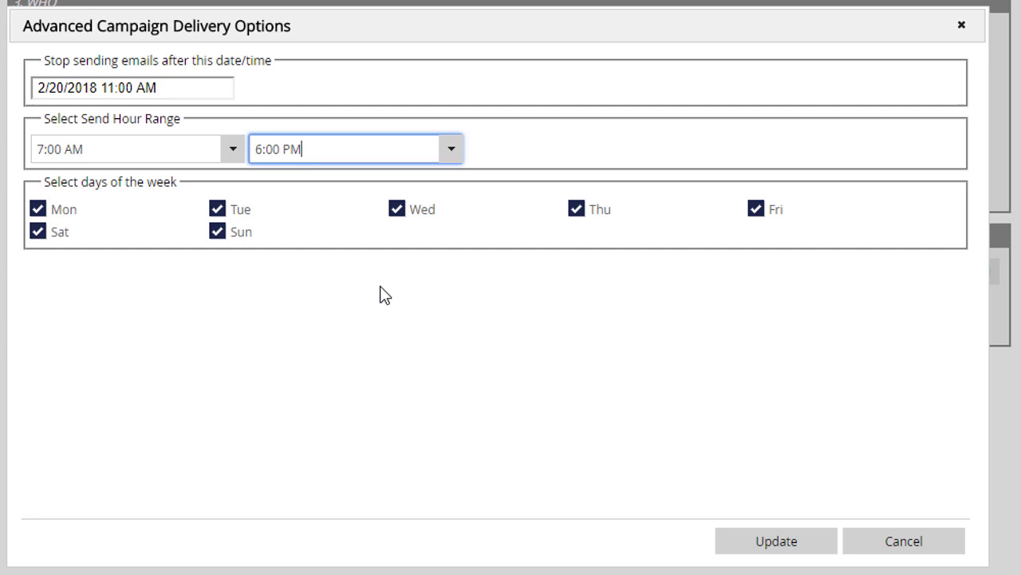
# Step: Exclude Saturday and Sunday from the sending days and apply the advanced delivery options
pyautogui.click(244, 234)
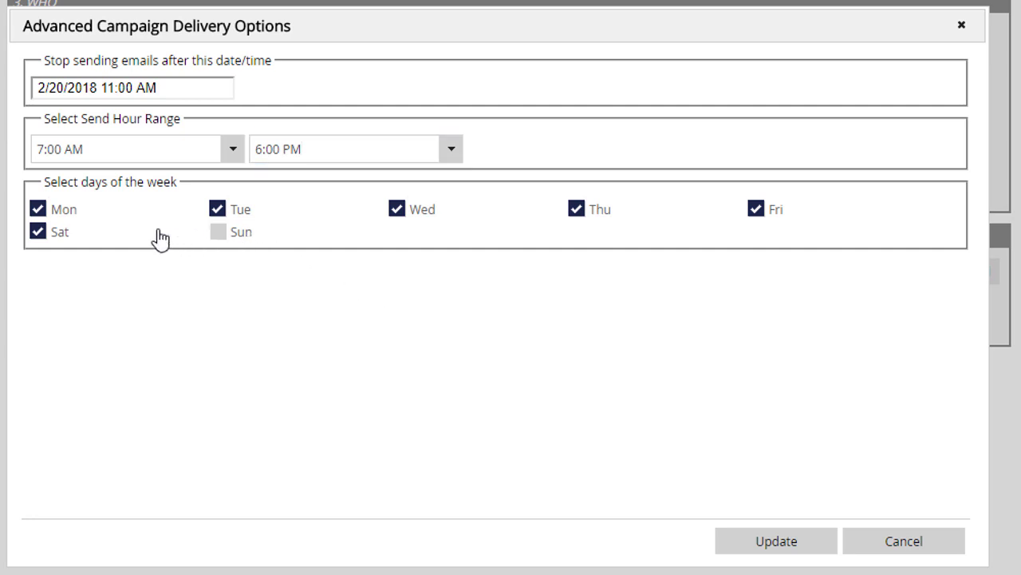
pyautogui.click(64, 239)
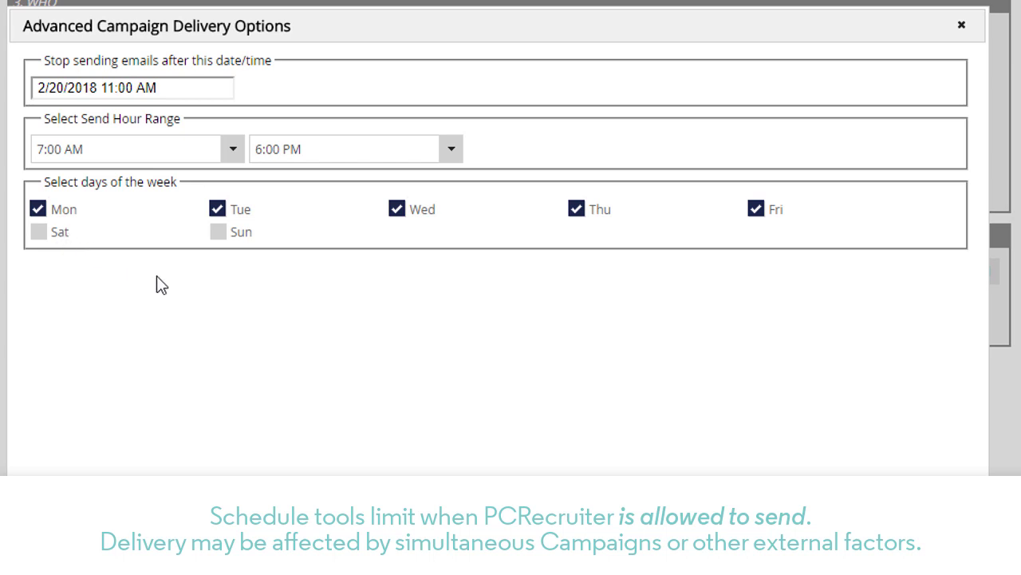
pyautogui.press('Escape')
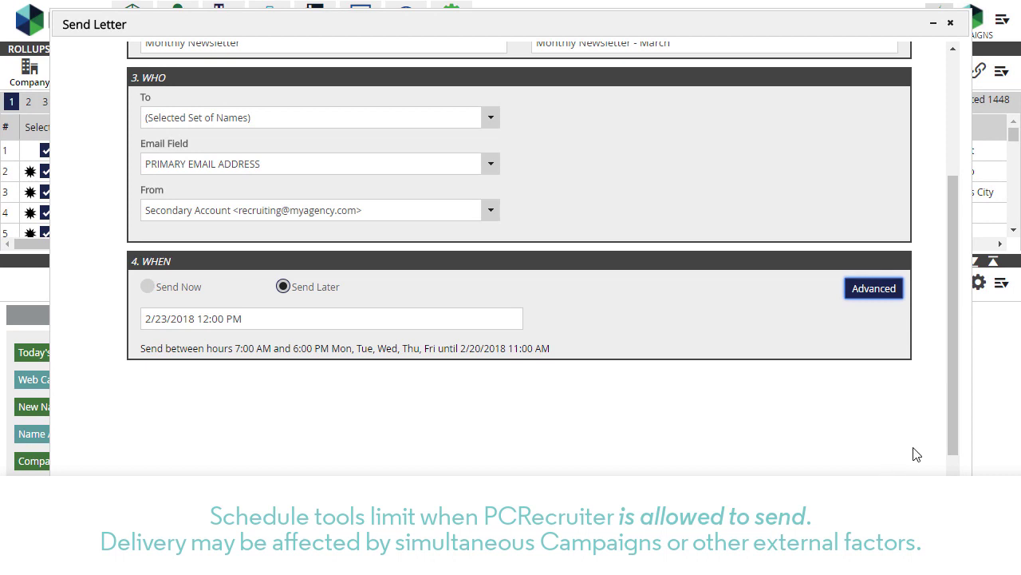
# Step: Preview the Monthly Newsletter email and look through its recipient header, news section and blog section
pyautogui.moveTo(951, 419); pyautogui.dragTo(949, 268)
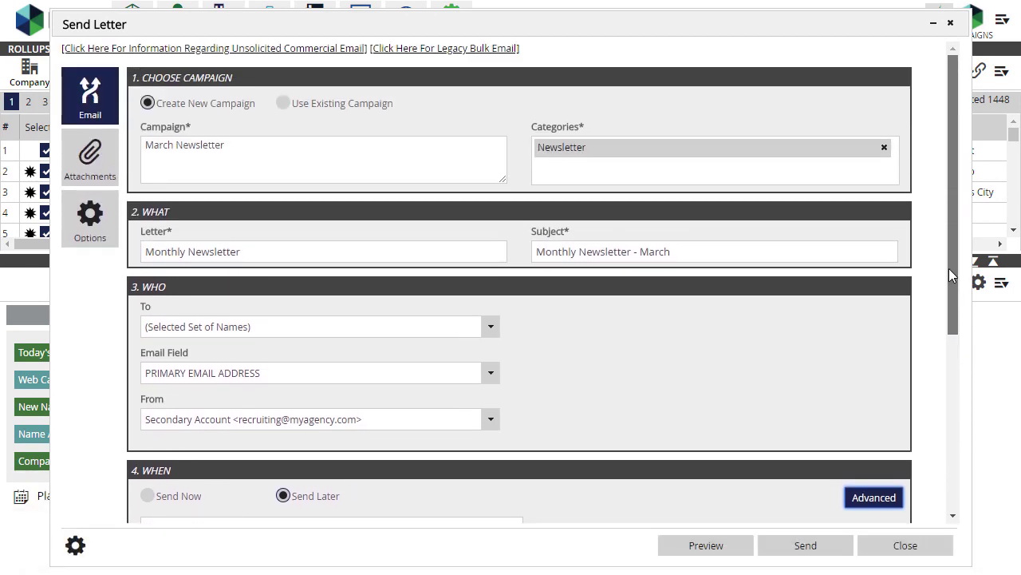
pyautogui.click(739, 551)
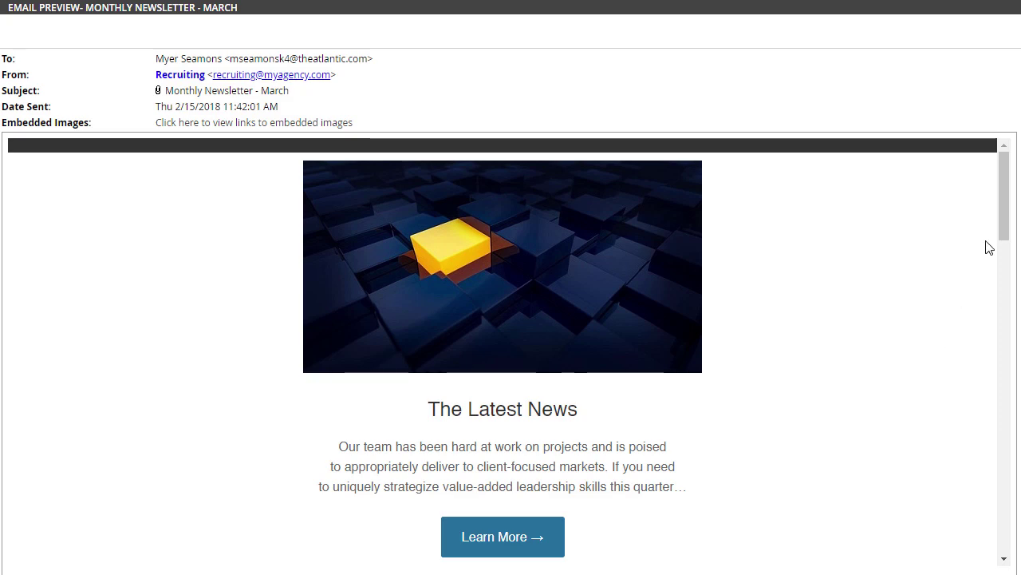
pyautogui.moveTo(1003, 228); pyautogui.dragTo(1004, 292)
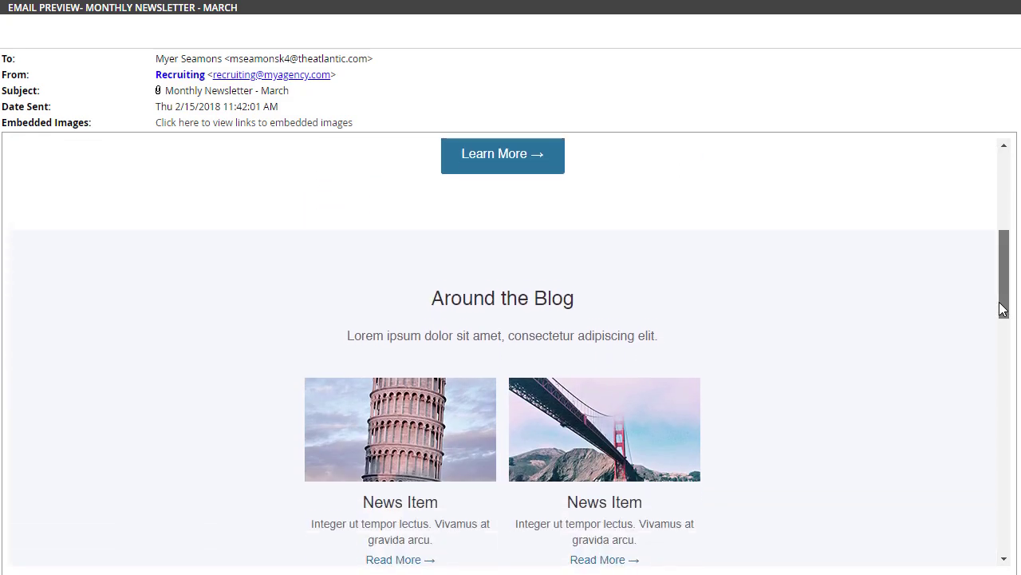
pyautogui.moveTo(1003, 310); pyautogui.dragTo(996, 320)
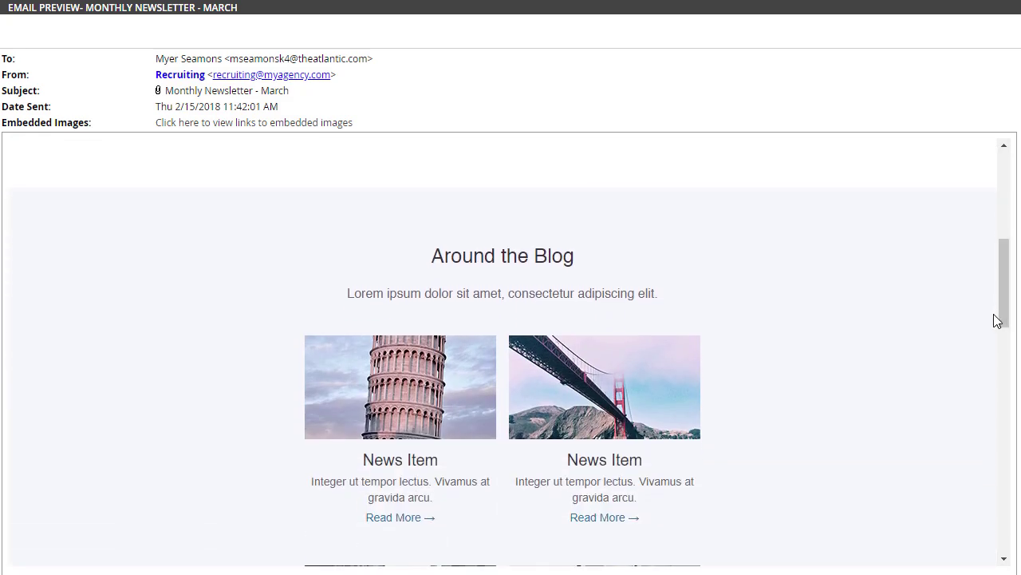
pyautogui.click(388, 47)
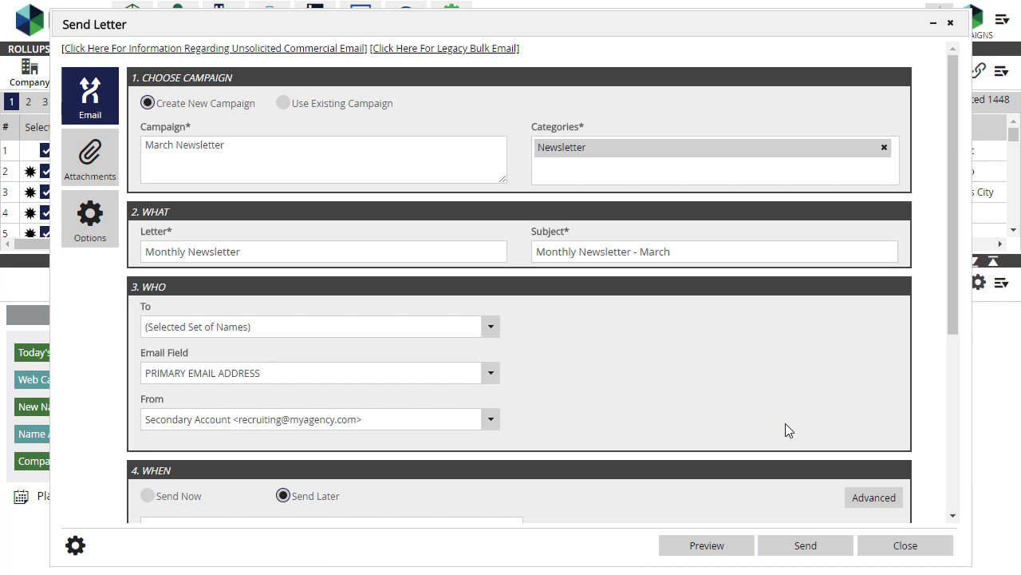
# Step: Send the March Newsletter campaign to the queue and close the Send Letter window
pyautogui.click(830, 554)
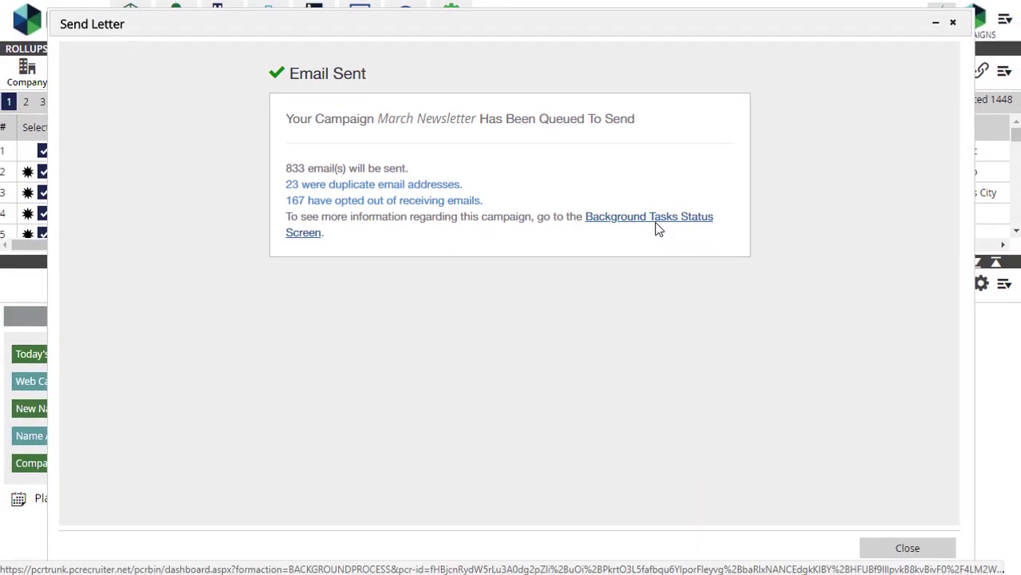
pyautogui.click(951, 24)
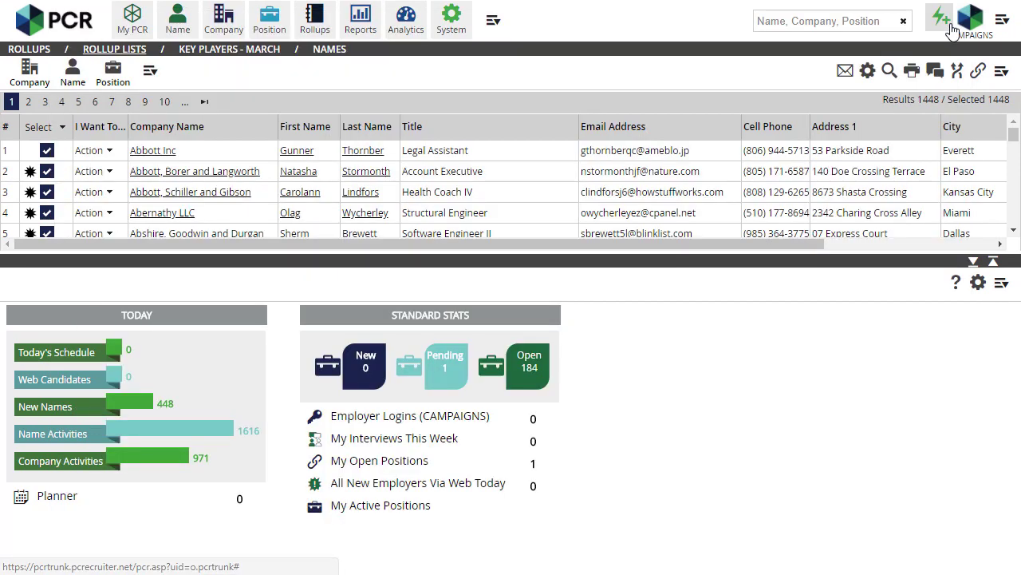
# Step: Review the queued email campaigns in Background Tasks, checking the My and All views, date range options and the March Newsletter task
pyautogui.click(1003, 24)
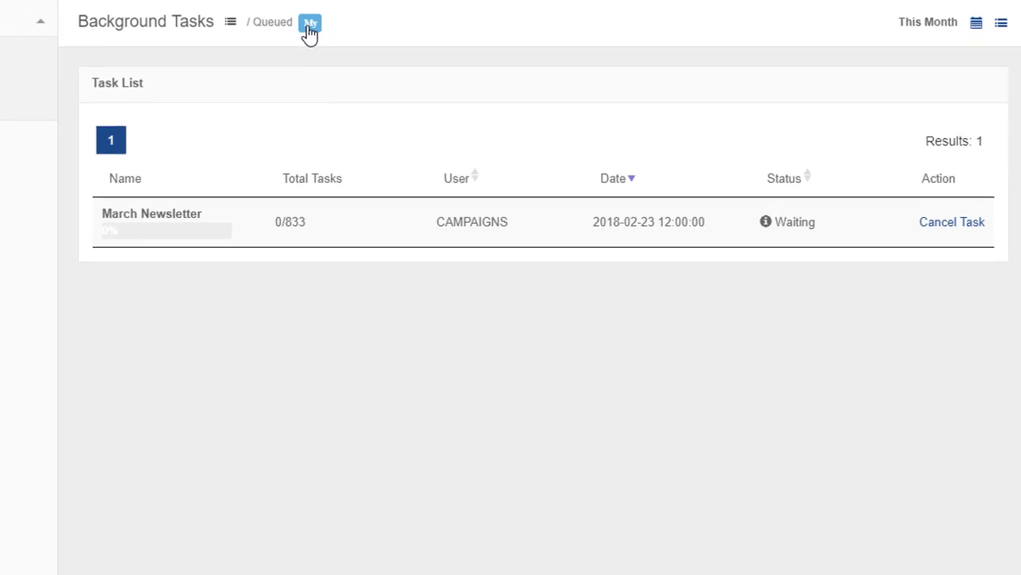
pyautogui.click(311, 25)
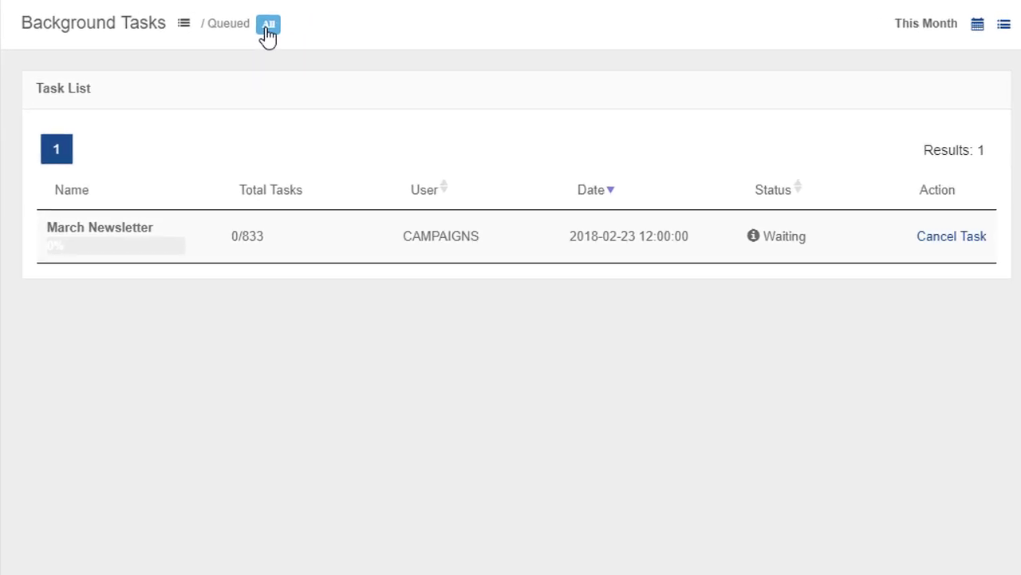
pyautogui.click(267, 34)
pyautogui.click(977, 29)
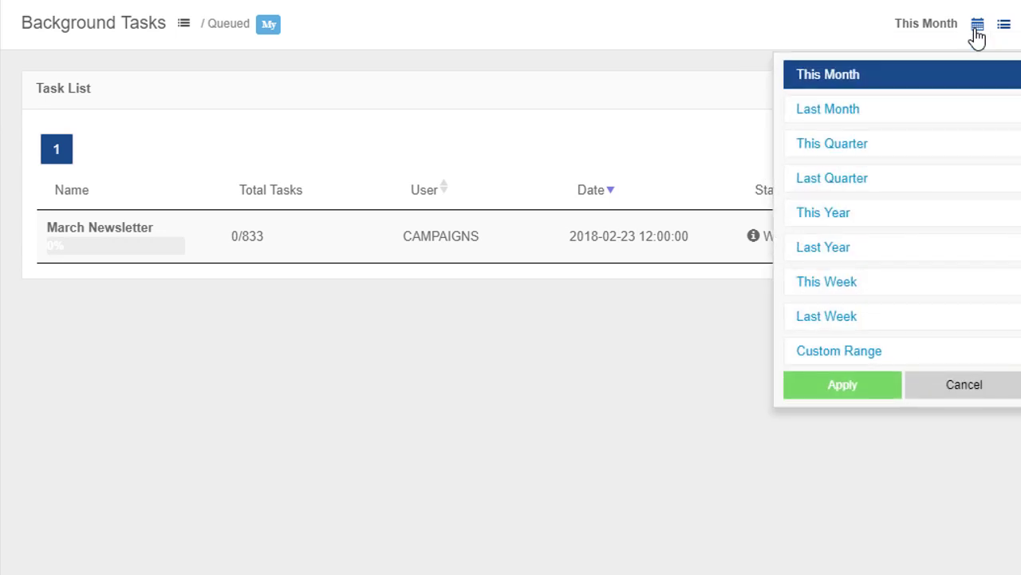
pyautogui.click(977, 30)
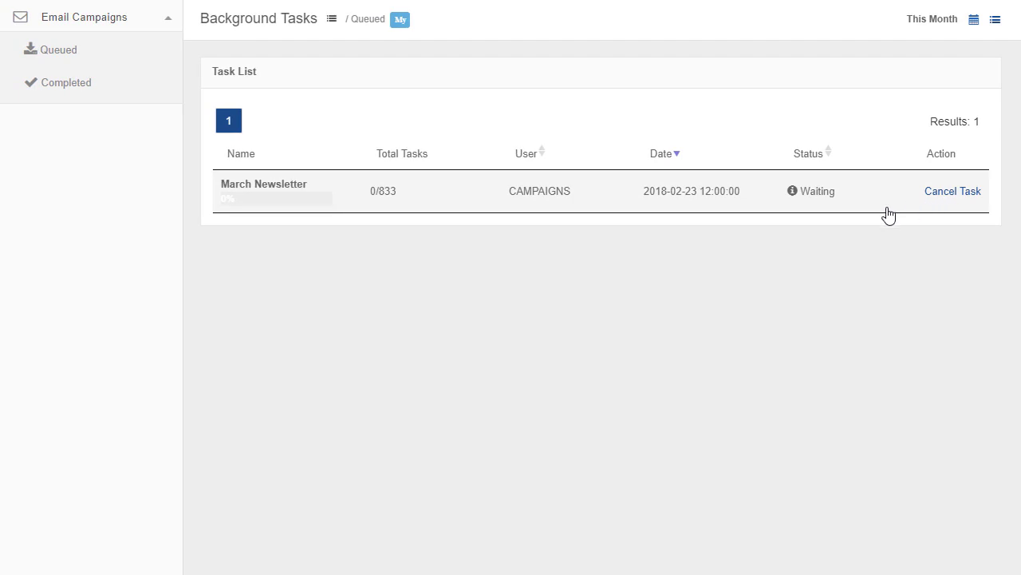
pyautogui.click(273, 194)
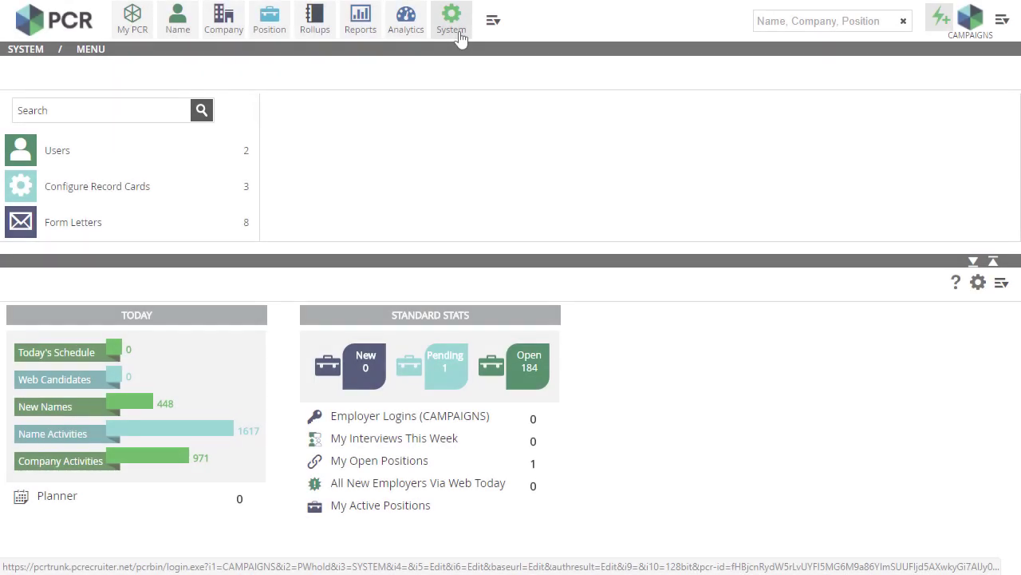
# Step: Find the Email Alias List in the system settings and set the Secondary Account alias's delay between emails to 1000 milliseconds
pyautogui.click(167, 109)
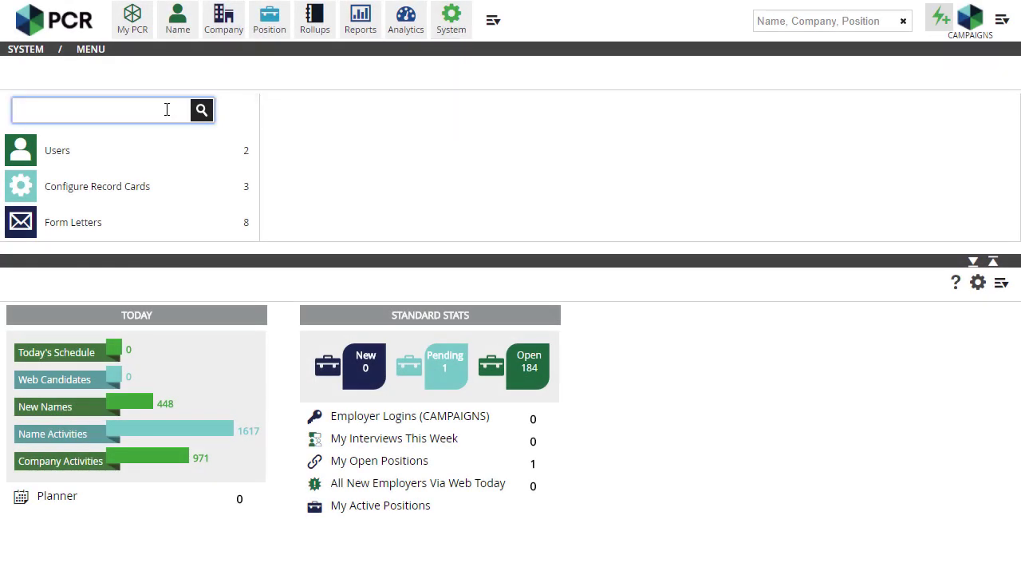
pyautogui.write('alias')
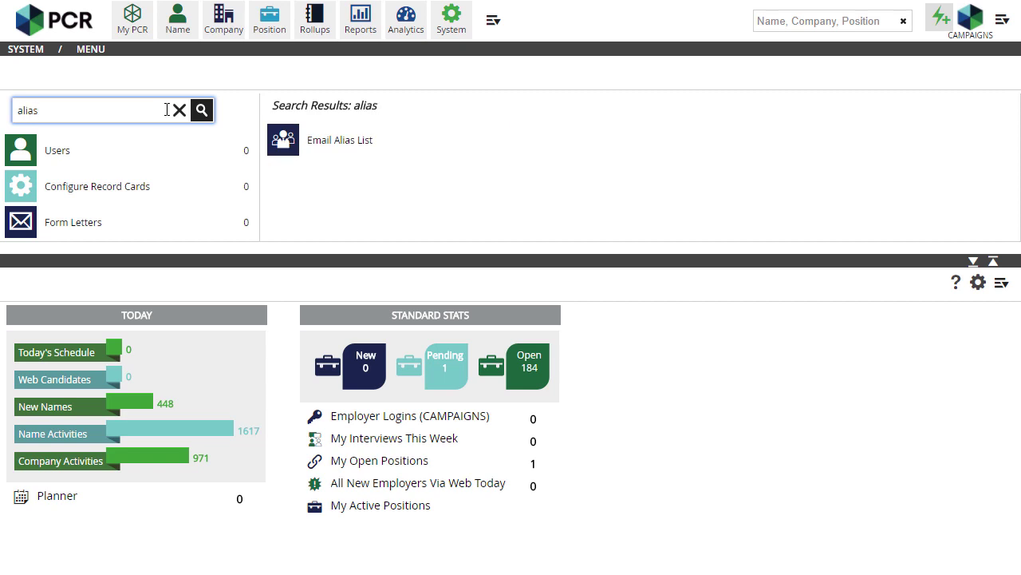
pyautogui.click(324, 158)
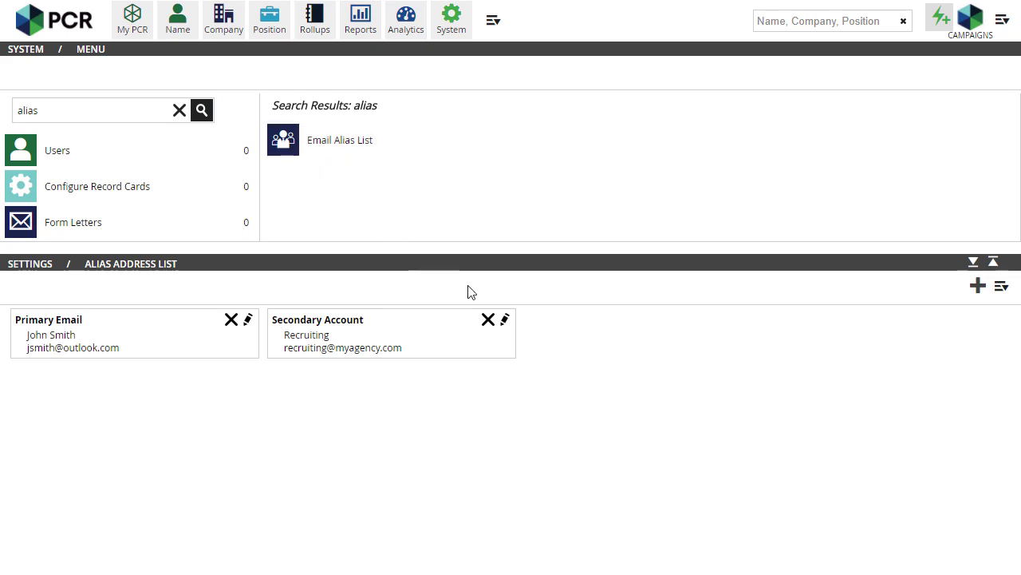
pyautogui.click(505, 323)
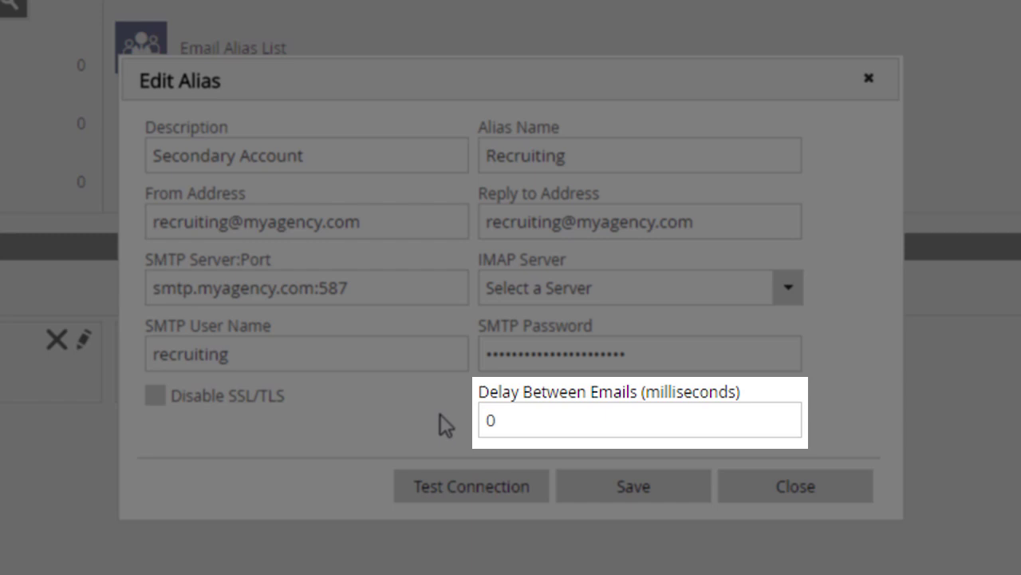
pyautogui.doubleClick(499, 421)
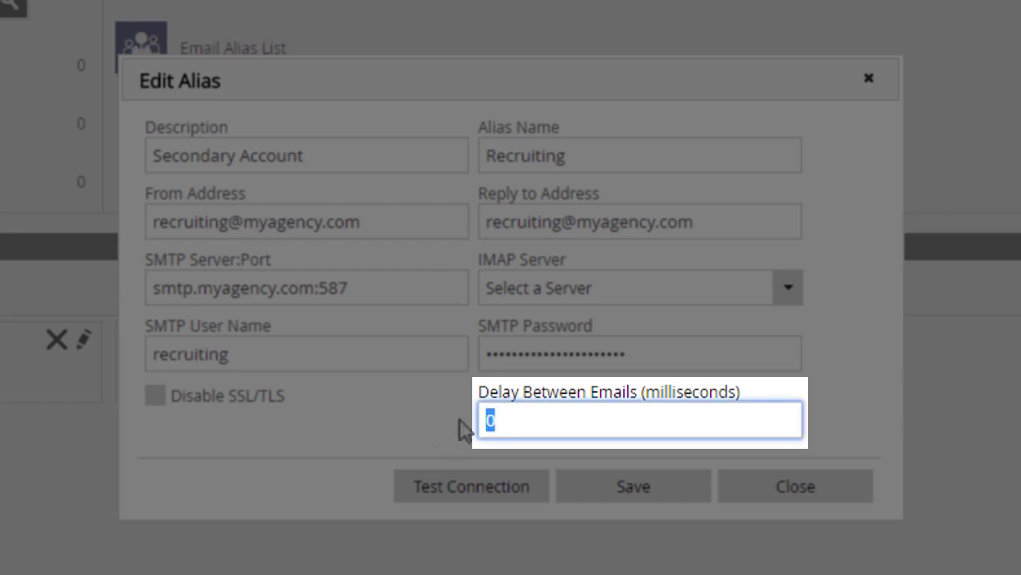
pyautogui.write('1000')
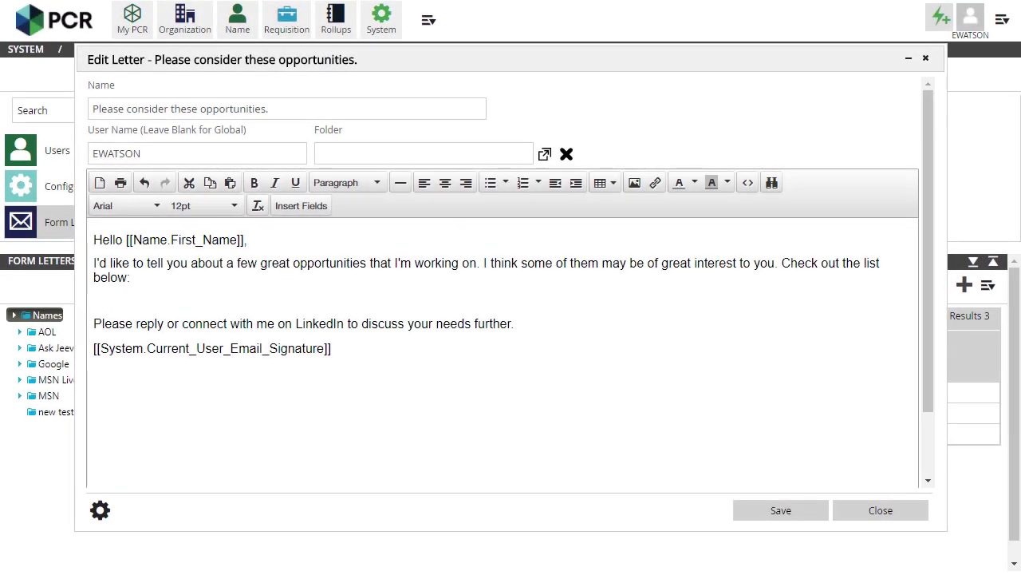
# Step: Insert the field Searcher.PositionList.Titles with Location on the empty line after "Check out the list below:" in the letter
pyautogui.click(119, 299)
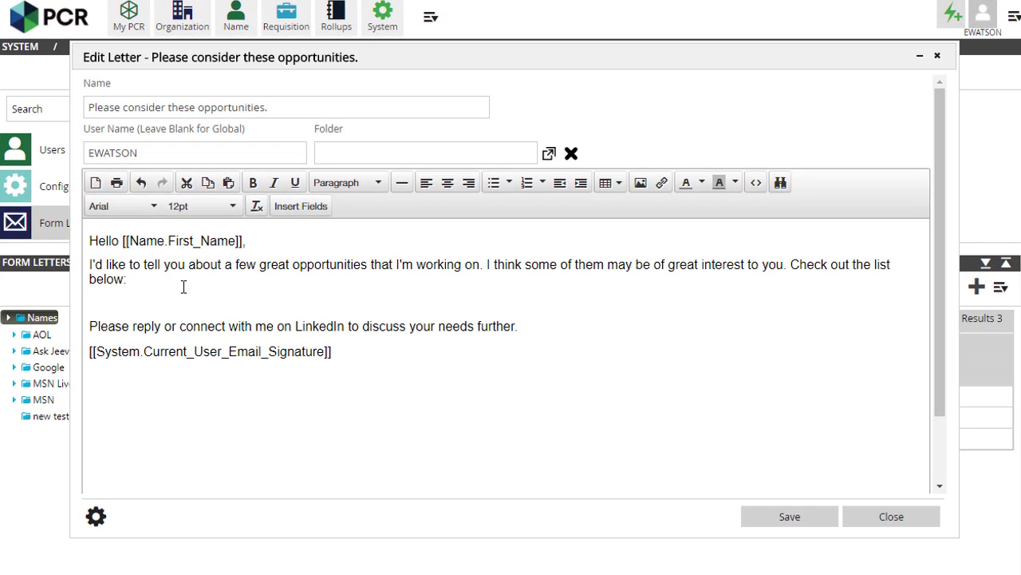
pyautogui.click(301, 206)
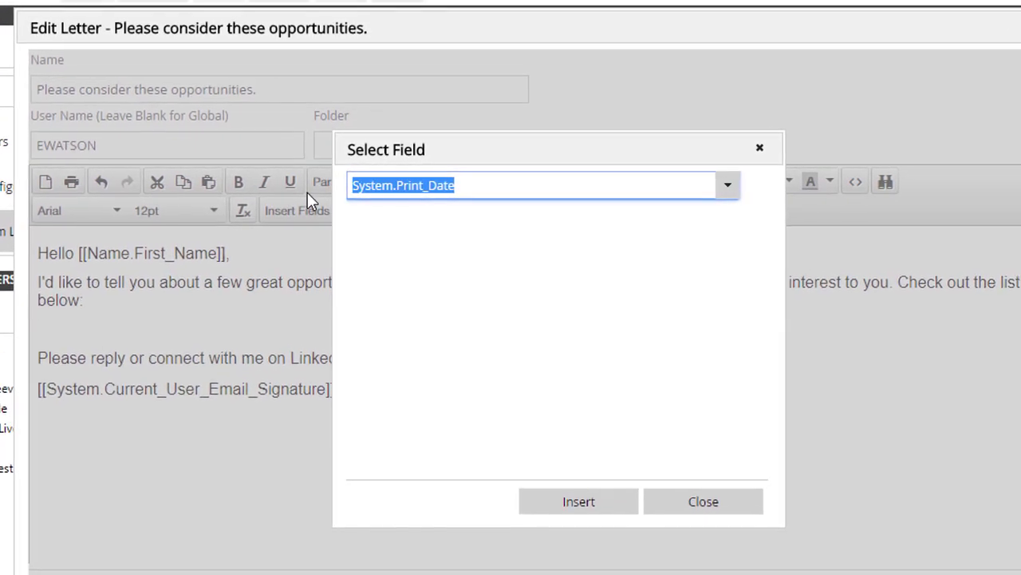
pyautogui.write('searcher')
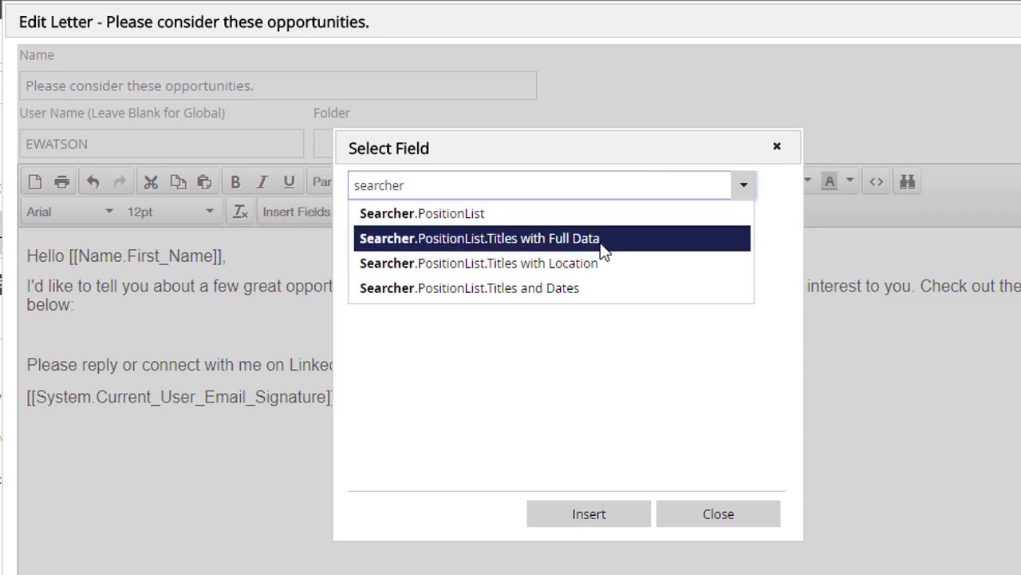
pyautogui.click(627, 263)
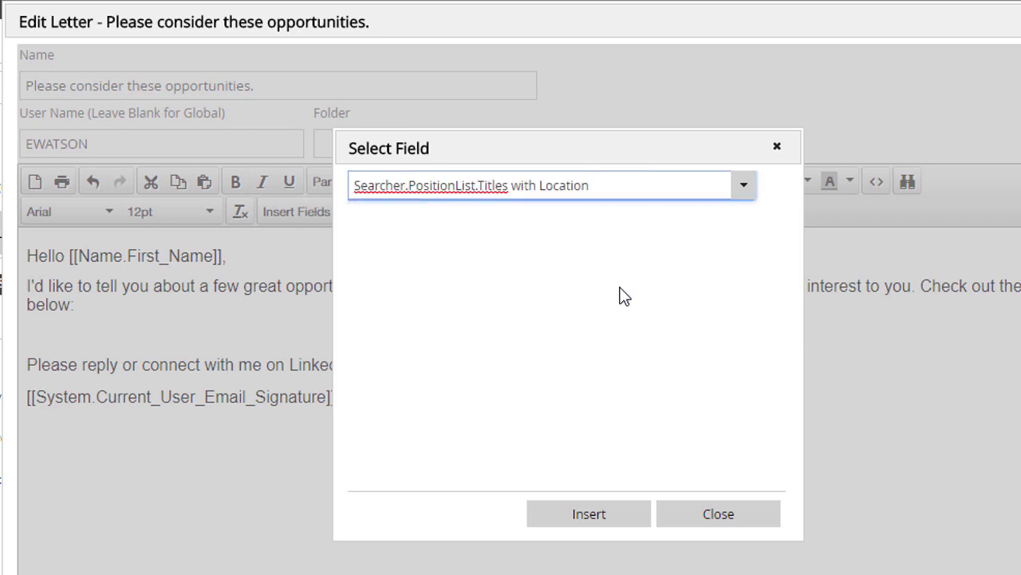
pyautogui.click(606, 512)
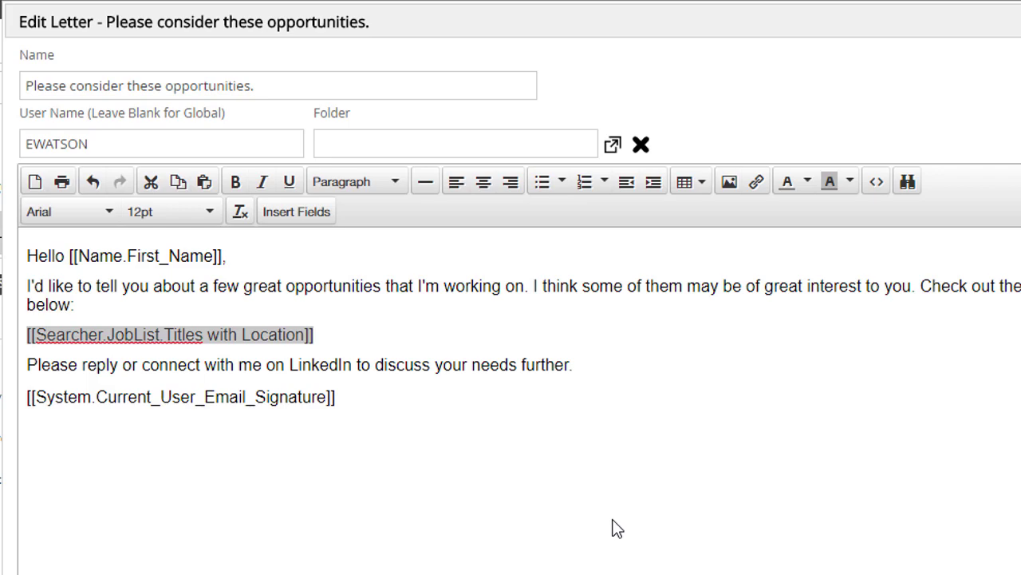
pyautogui.click(617, 530)
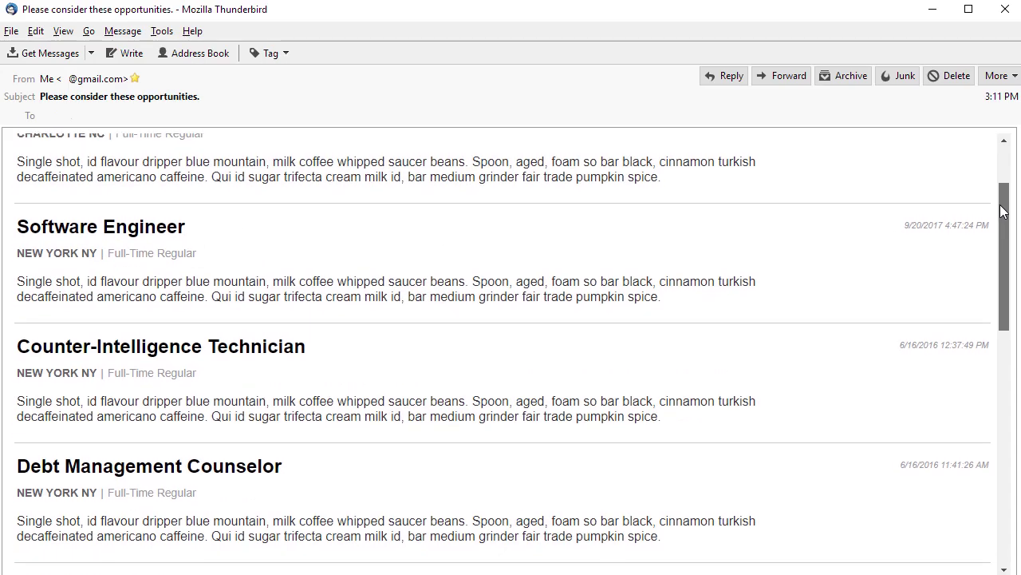
# Step: Look through the job listings in the received "Please consider these opportunities." email in Mozilla Thunderbird
pyautogui.scroll(-3, 993, 268)
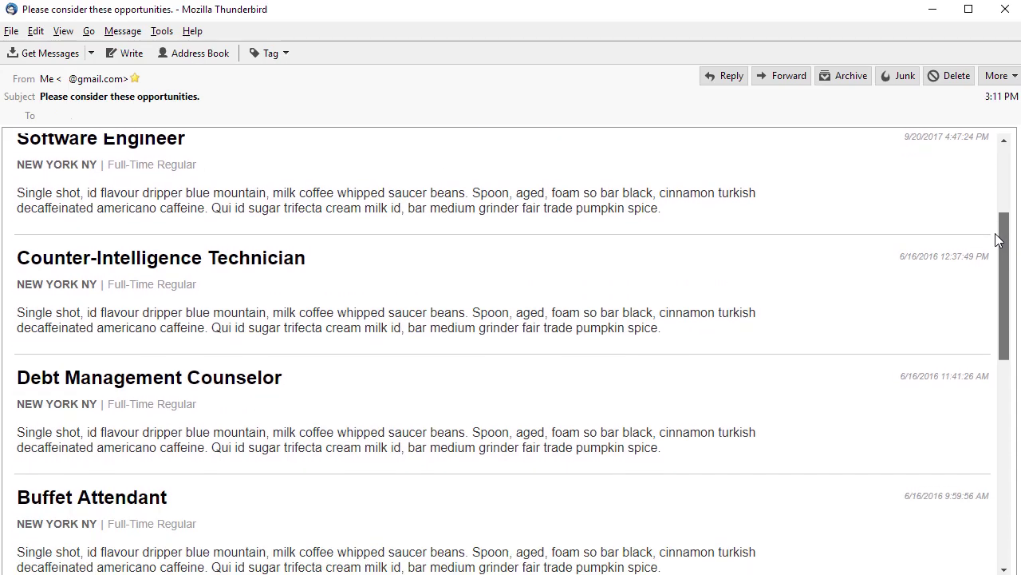
pyautogui.moveTo(994, 267)
pyautogui.mouseDown()
pyautogui.moveTo(984, 330)
pyautogui.moveTo(1001, 421)
pyautogui.mouseUp()
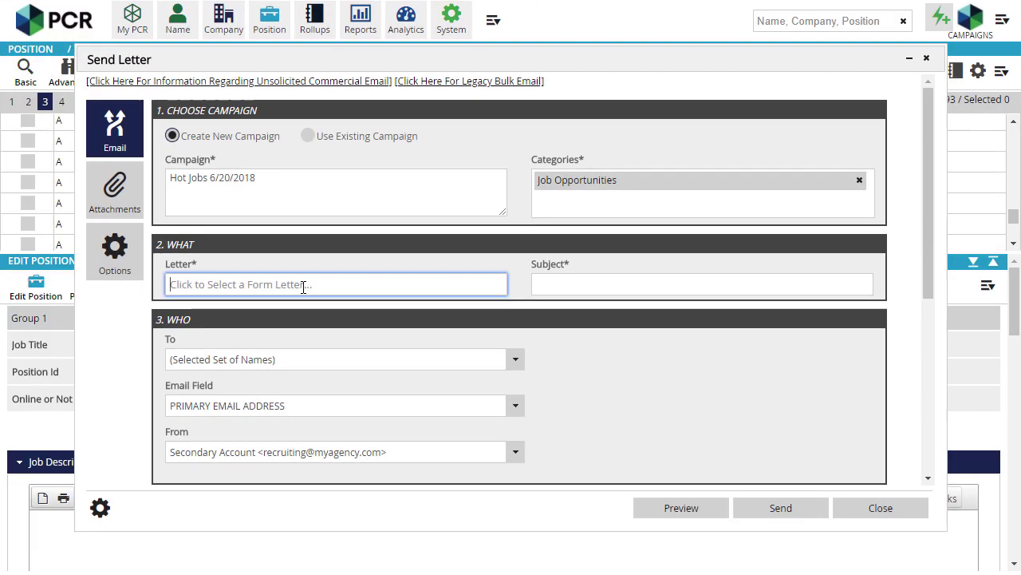
# Step: Choose the Current Hot Jobs List form letter for the Hot Jobs 6/20/2018 campaign
pyautogui.click(303, 285)
pyautogui.click(250, 153)
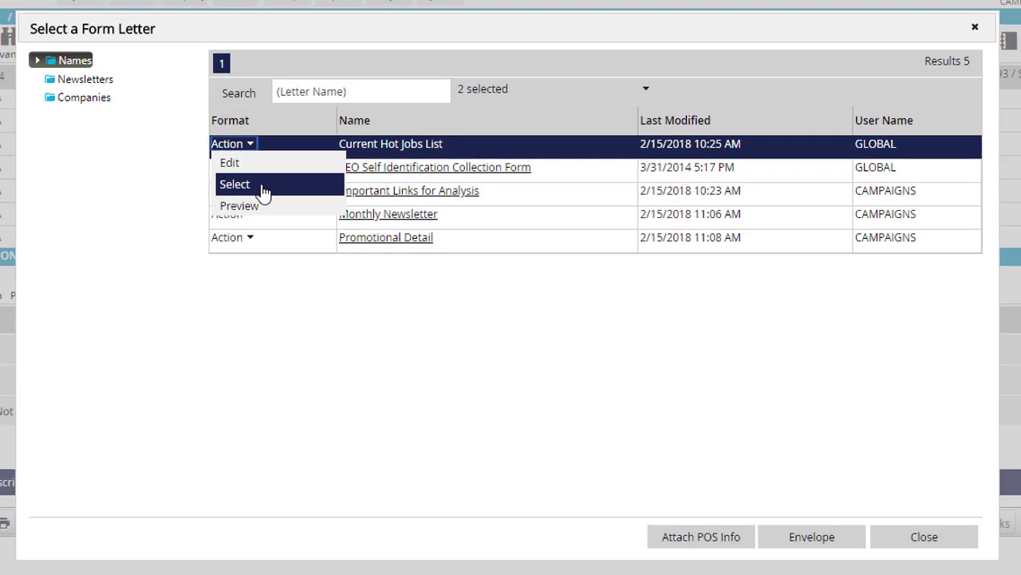
pyautogui.click(264, 190)
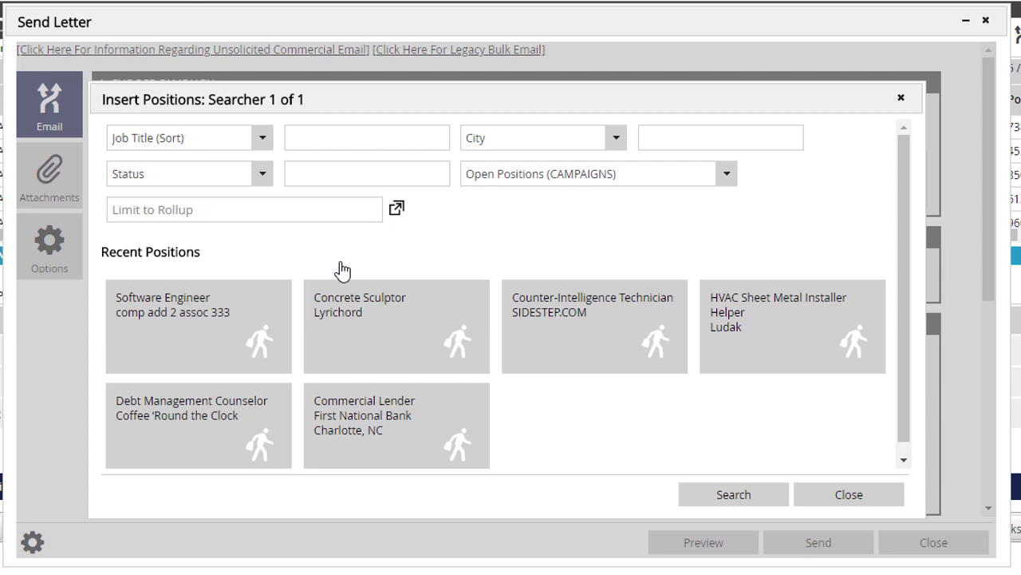
# Step: Search for positions to insert, using Open Positions (All Users) and status A
pyautogui.click(726, 174)
pyautogui.click(639, 224)
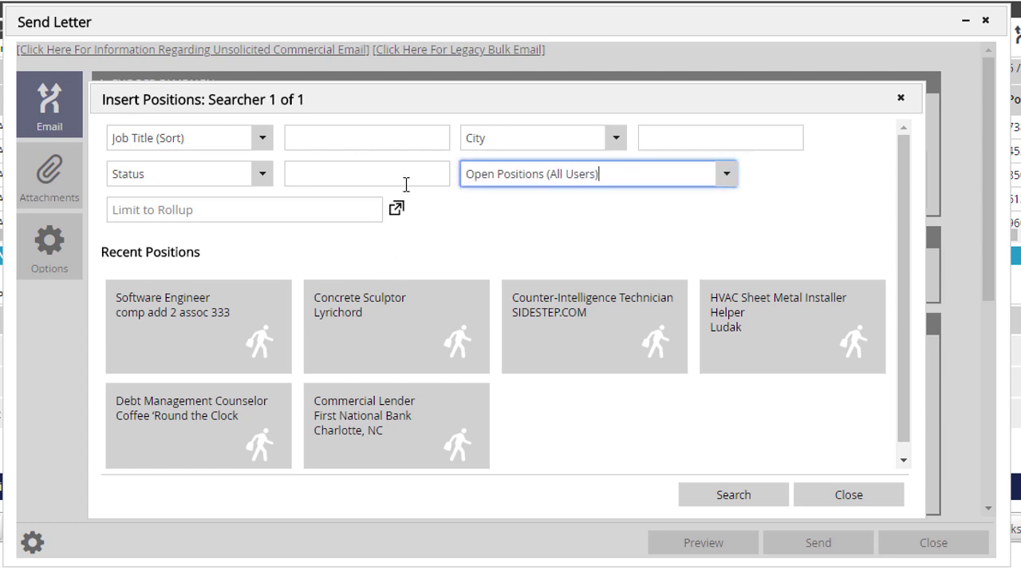
pyautogui.click(407, 184)
pyautogui.write('A')
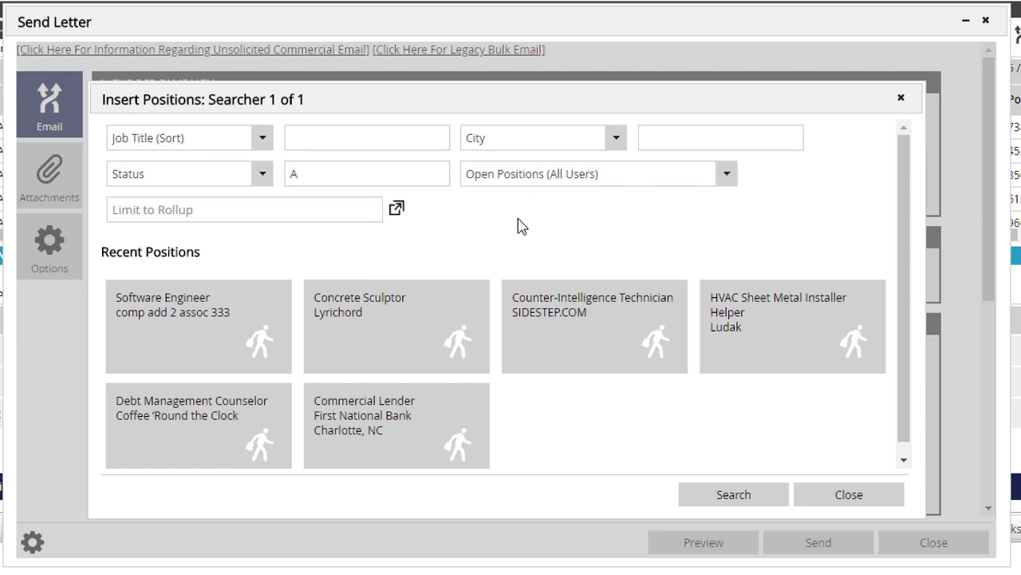
pyautogui.click(751, 495)
# Step: Select the Business Unit Manager at Luxuria, Flight Crew Scheduler at Lunchpad and Buffet Attendant at Luxury on Wheels positions
pyautogui.click(133, 311)
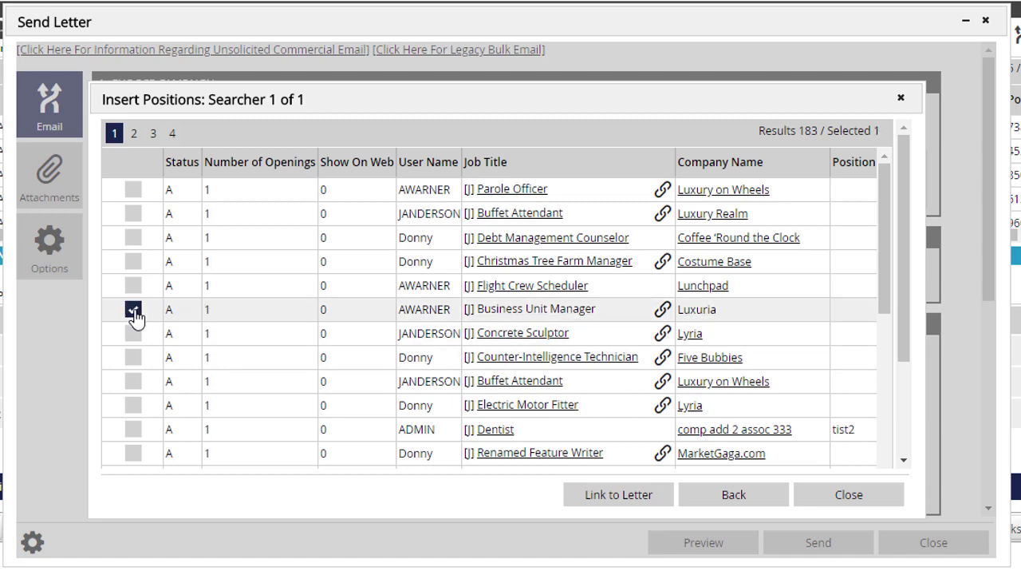
pyautogui.click(133, 285)
pyautogui.click(133, 381)
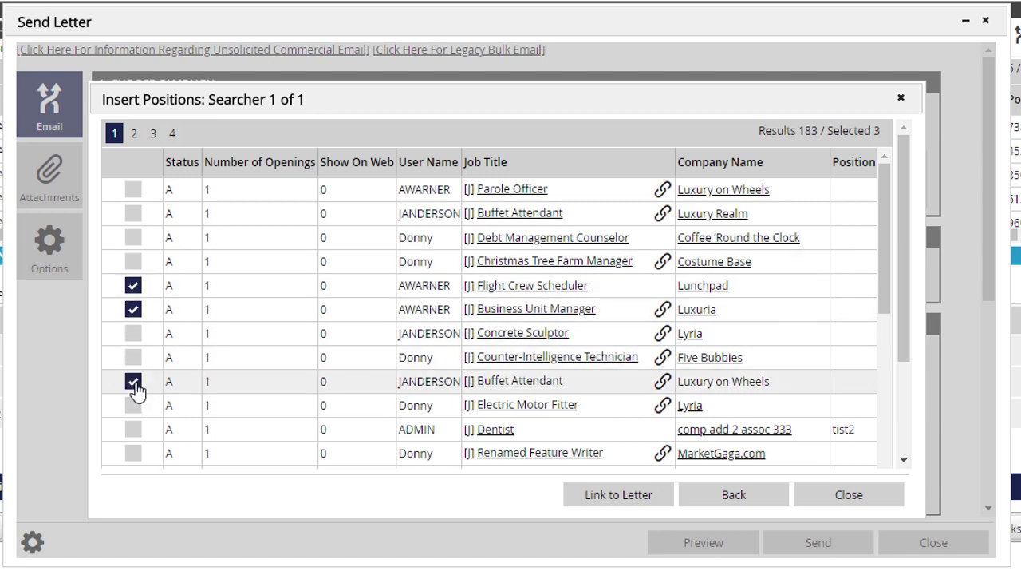
# Step: On results page 3, add LuxAssist's Parole Officer, Capscreen's Telephone Lineworker and Luxury Realm's Business Unit Manager, and link the selected positions to the letter
pyautogui.click(154, 134)
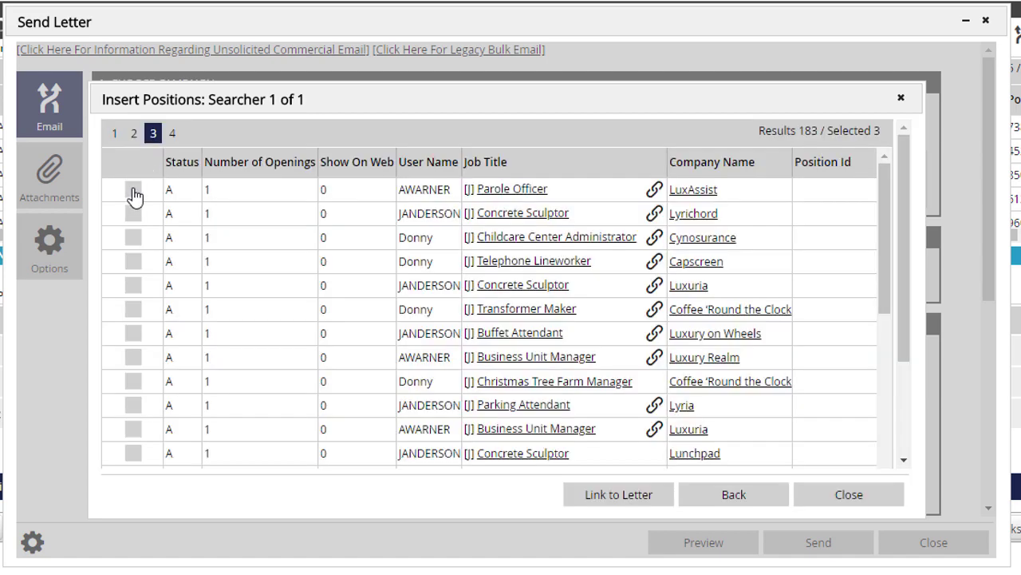
pyautogui.click(133, 189)
pyautogui.click(133, 261)
pyautogui.click(132, 357)
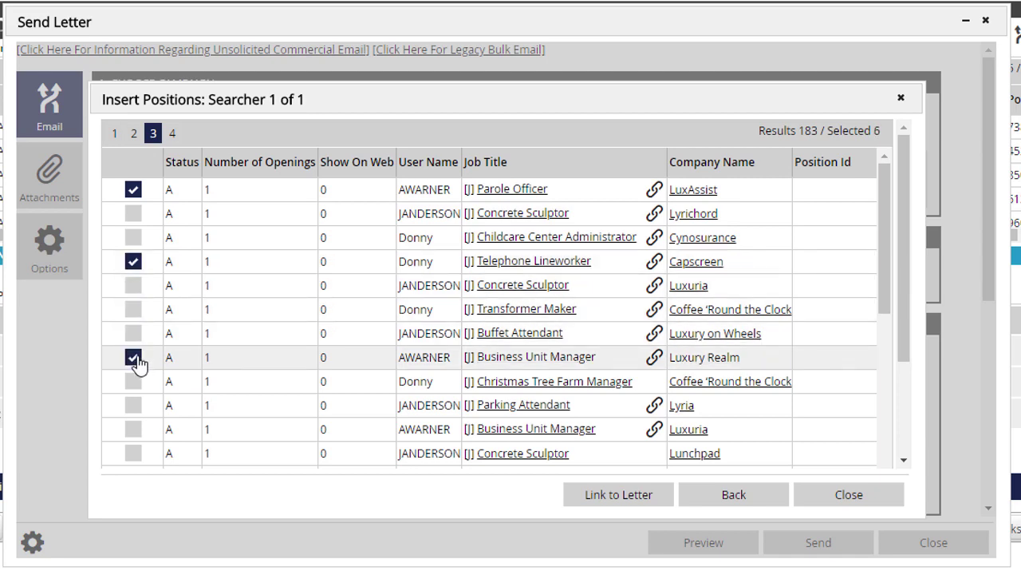
pyautogui.click(665, 500)
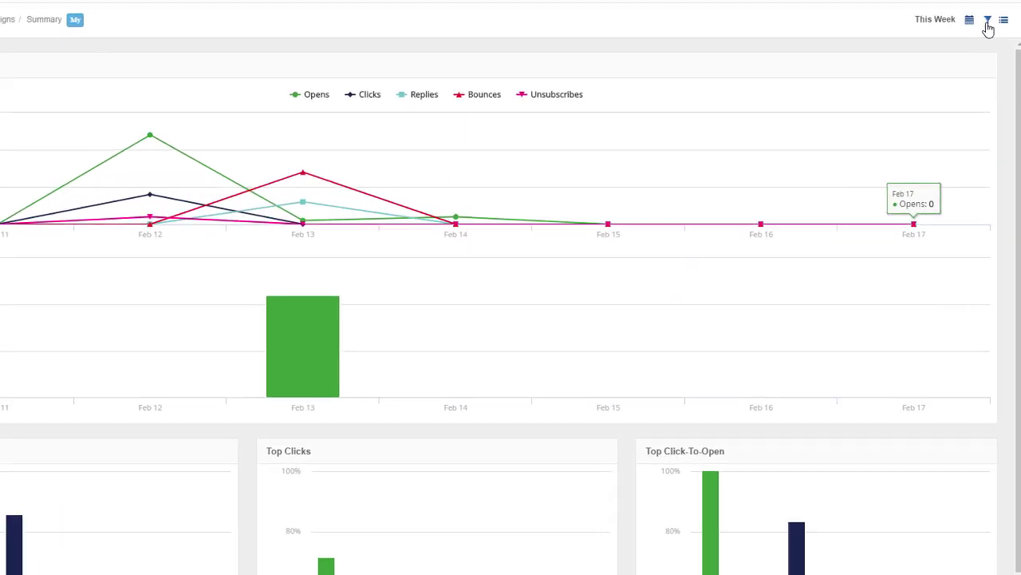
# Step: Filter the email campaign summary analytics to include all users
pyautogui.click(981, 27)
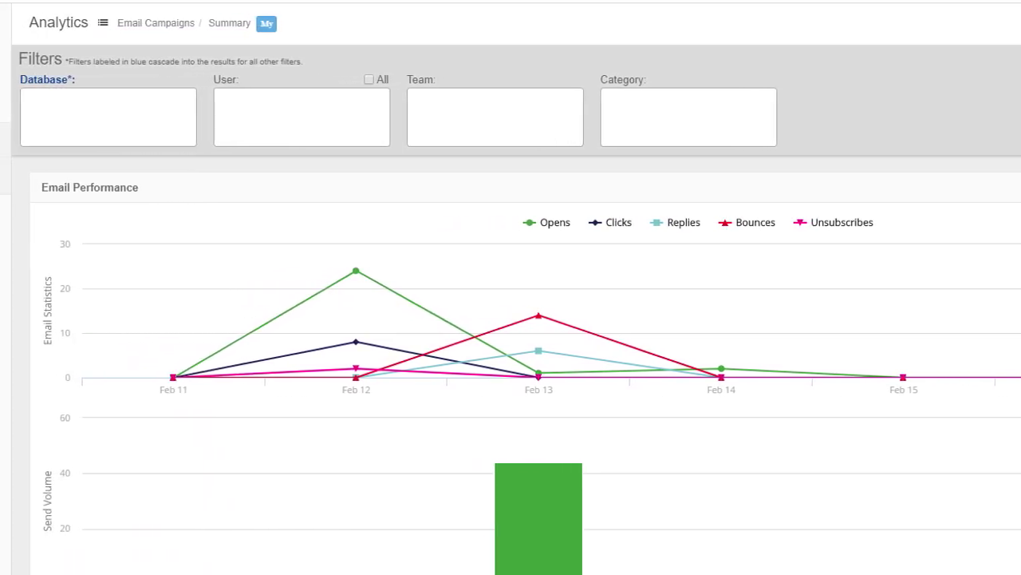
pyautogui.click(370, 80)
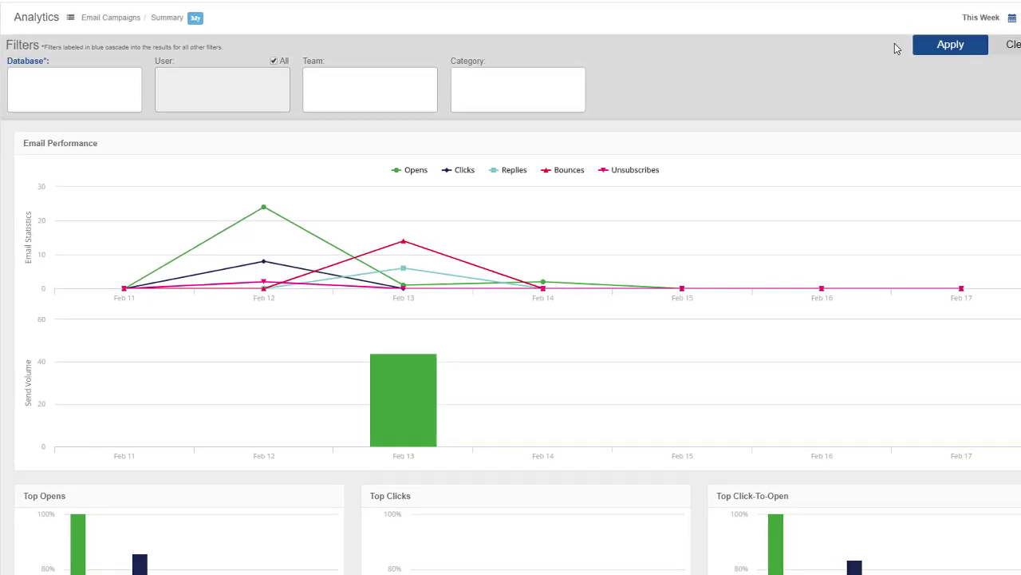
pyautogui.click(918, 46)
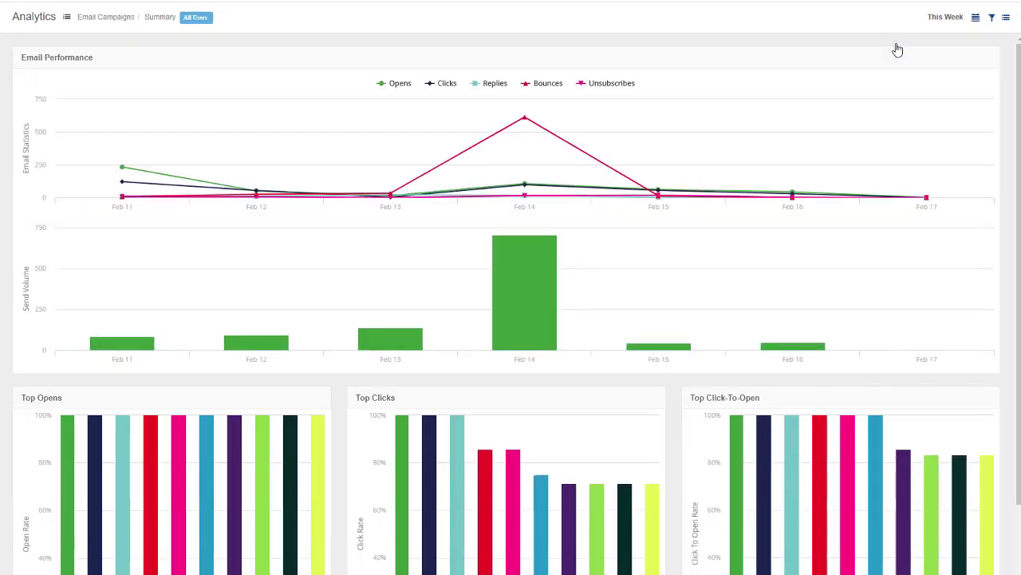
# Step: View the Job Opportunities February 2018 campaign's details from the Top Clicks chart, and search the campaigns for "Great Jobs"
pyautogui.moveTo(1017, 52); pyautogui.dragTo(1020, 70)
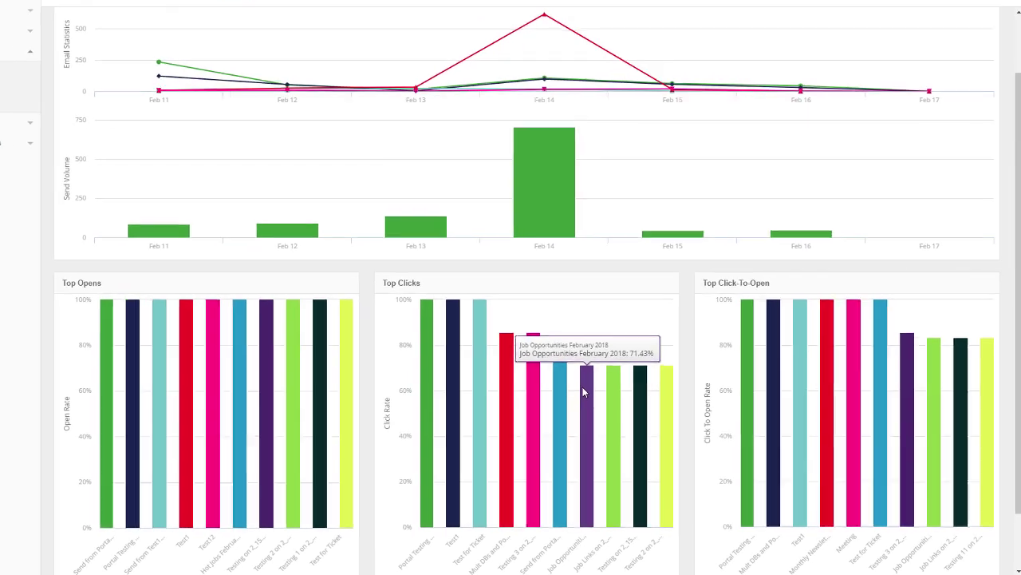
pyautogui.click(583, 392)
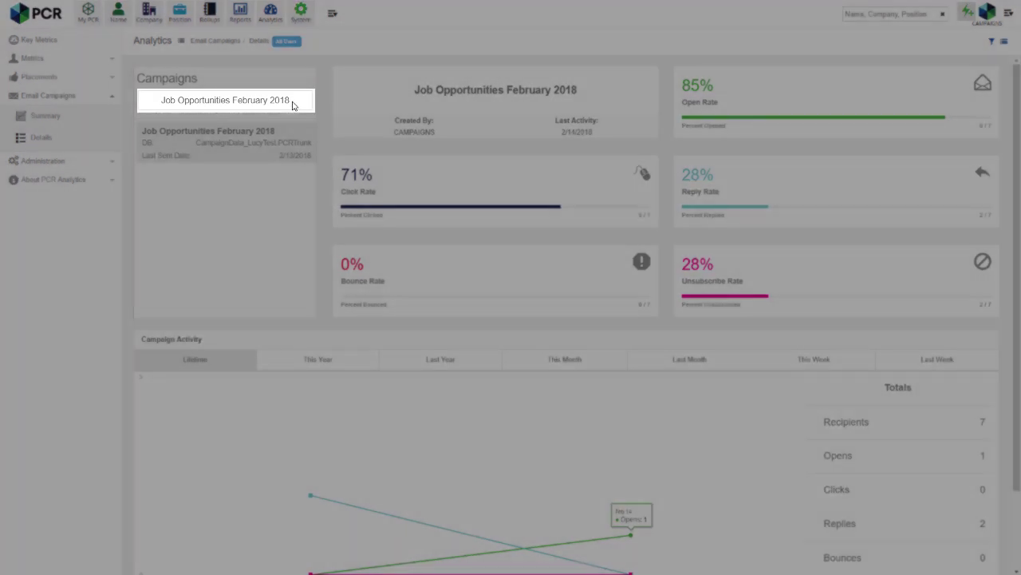
pyautogui.tripleClick(290, 102)
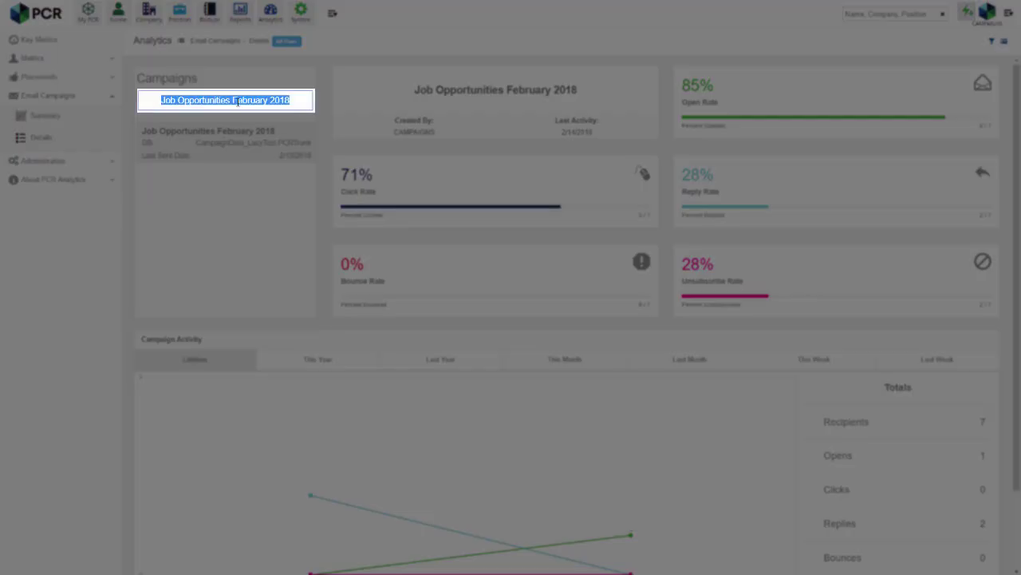
pyautogui.write('Gi')
pyautogui.write('eat Jobs')
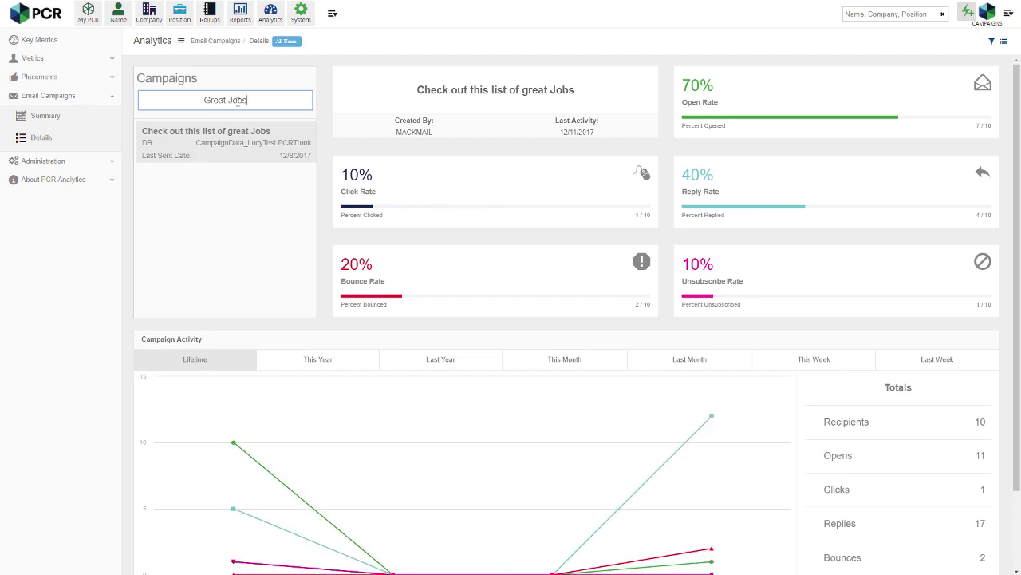
pyautogui.click(182, 44)
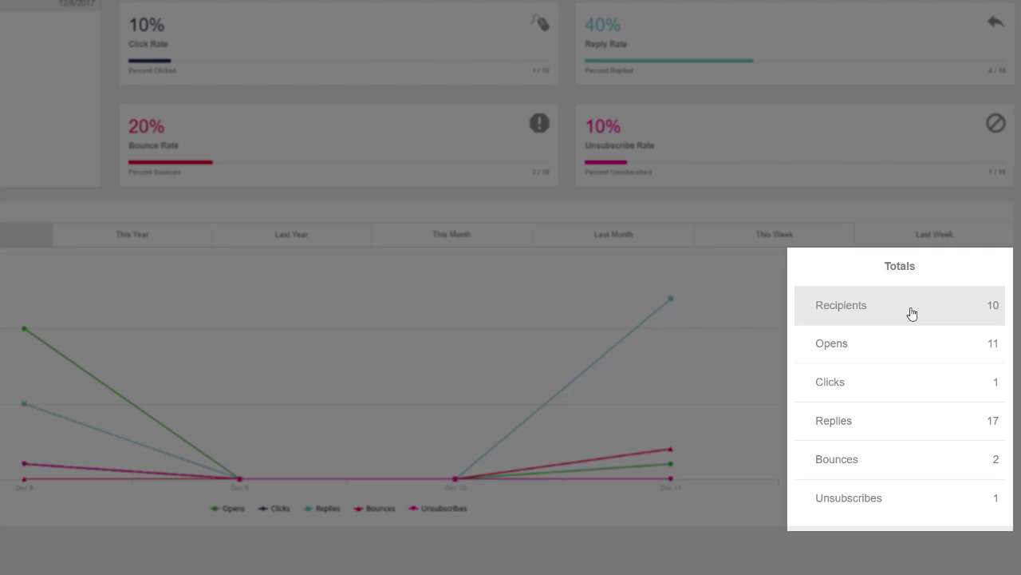
# Step: Examine the recipients, opens and clicks of the "Check out this list of great Jobs" campaign, including which link was clicked
pyautogui.click(912, 314)
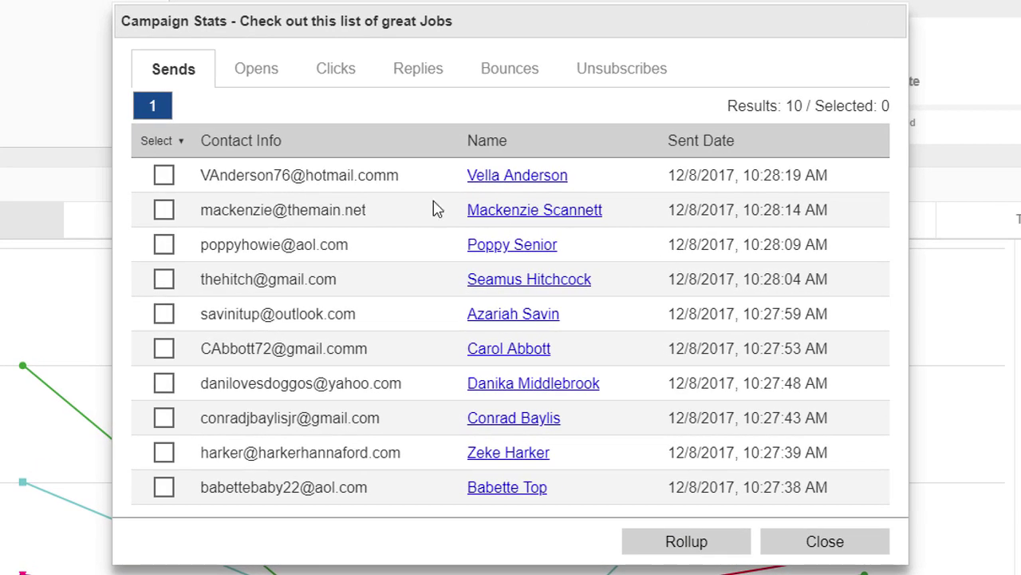
pyautogui.click(256, 82)
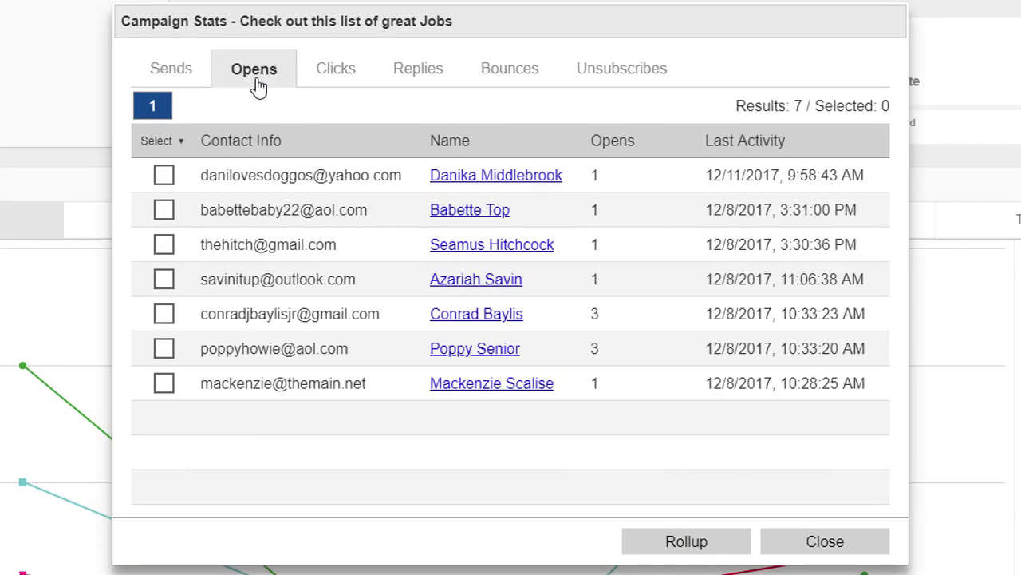
pyautogui.click(339, 87)
pyautogui.click(566, 182)
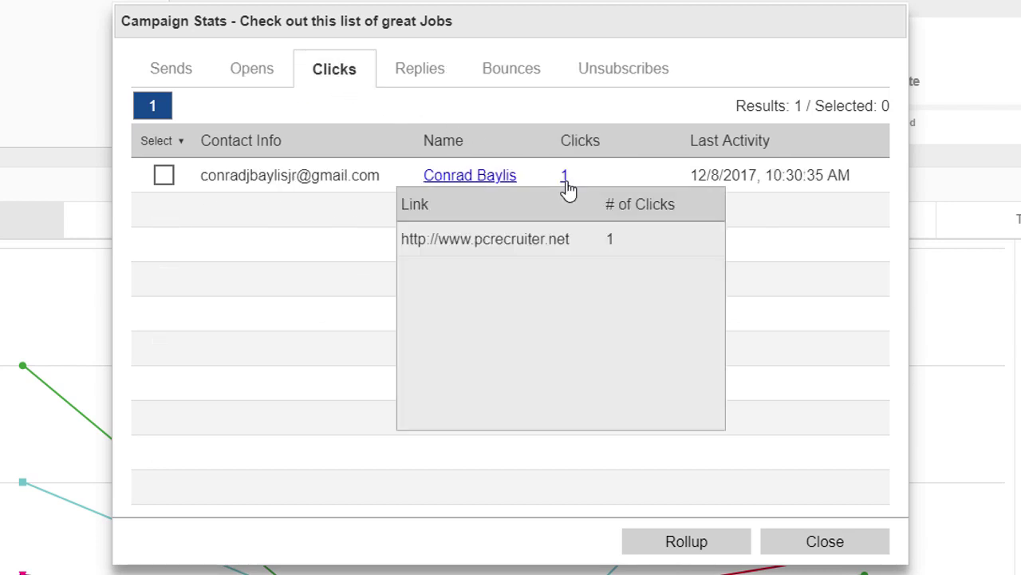
# Step: Examine the campaign's replies and bounces, including the explanation of the Hard bounce type
pyautogui.click(439, 93)
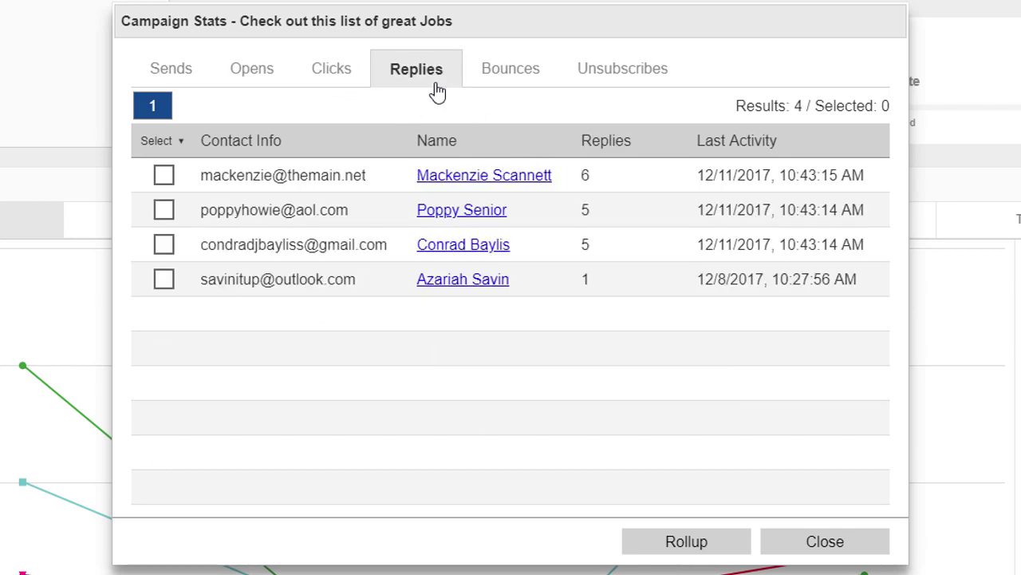
pyautogui.click(509, 90)
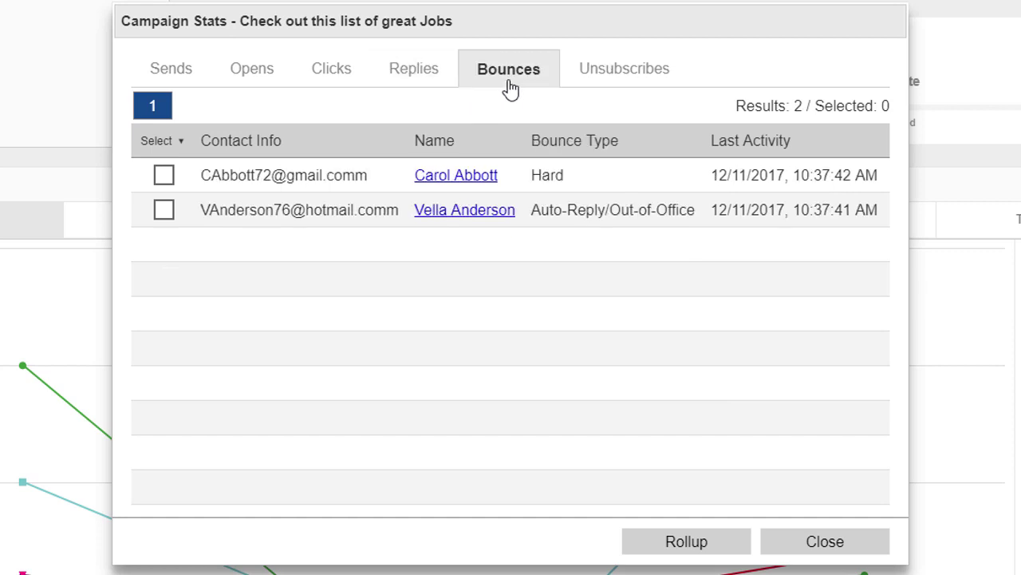
pyautogui.moveTo(557, 181)
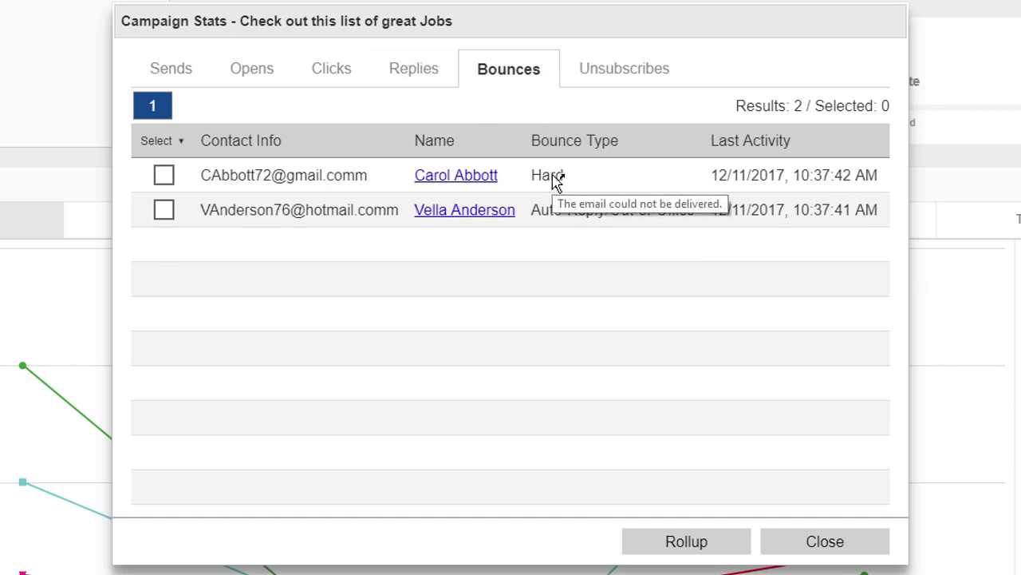
# Step: Select the unsubscribed contact and view the rollup lists available for adding it, and return to the bounced recipients without adding
pyautogui.click(620, 88)
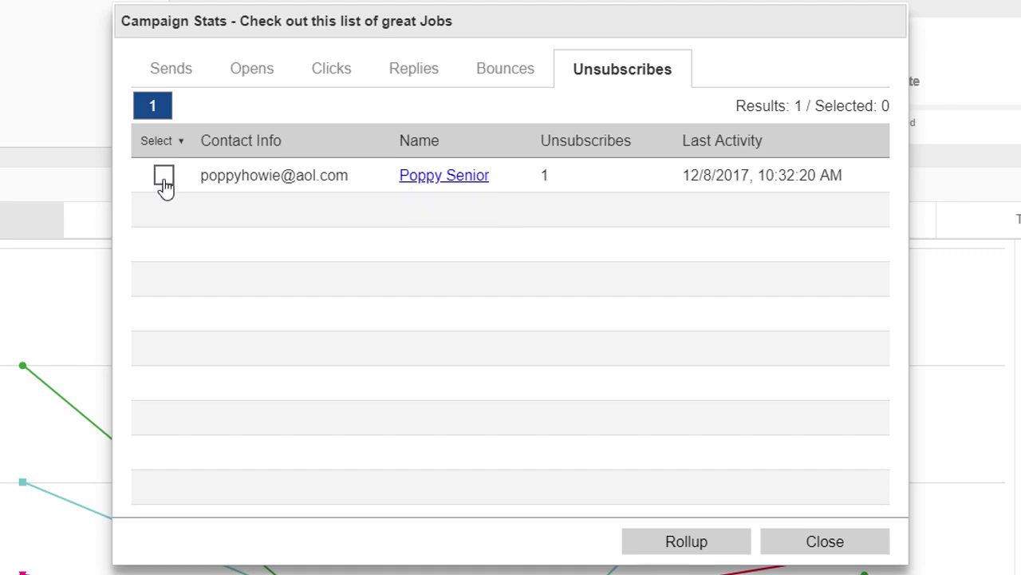
pyautogui.click(641, 542)
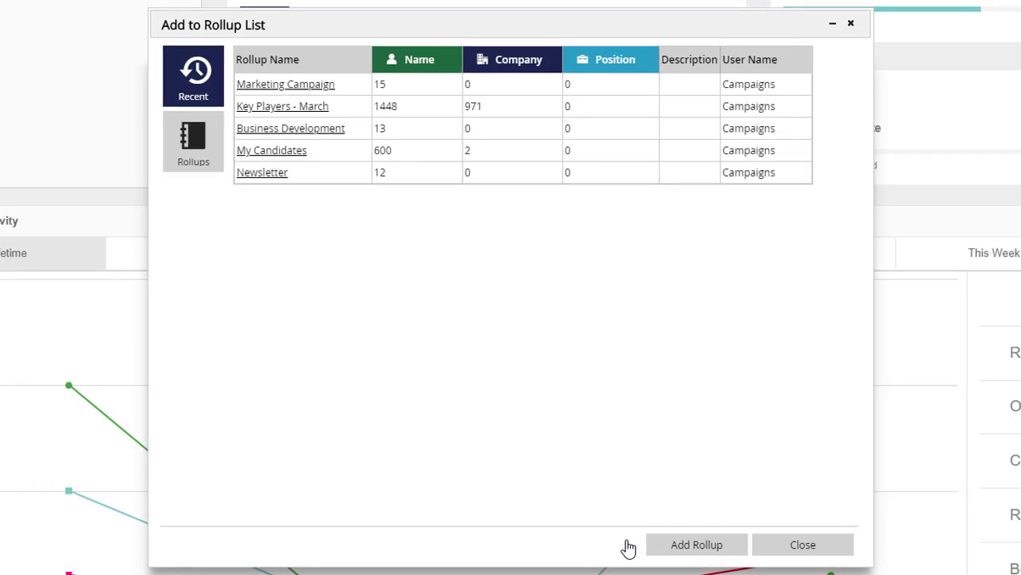
pyautogui.click(803, 544)
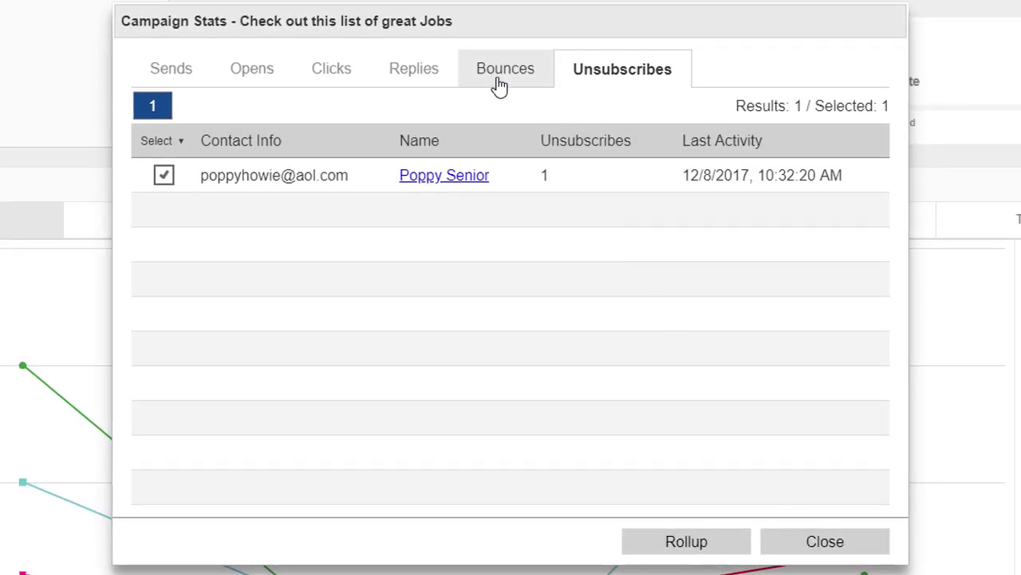
pyautogui.click(499, 84)
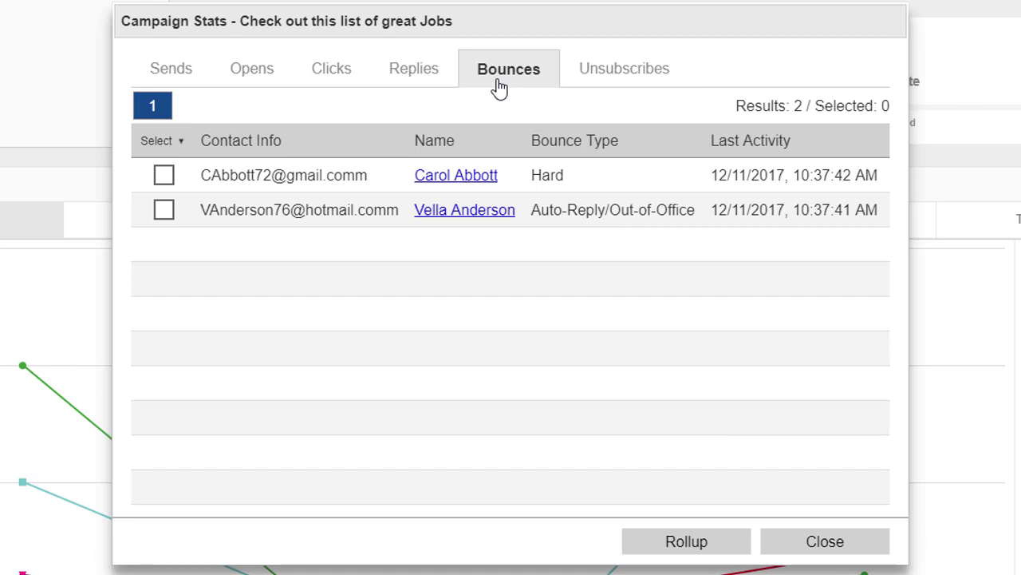